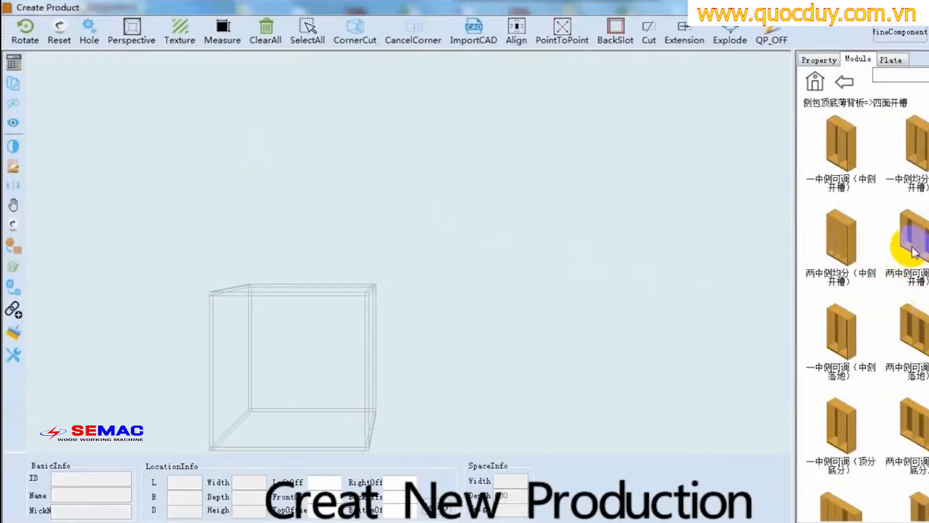
Add the 两中侧可调（中侧开槽） cabinet module with a width of 2000
drag(912, 250, 451, 262)
double_click(498, 125)
text(2000)
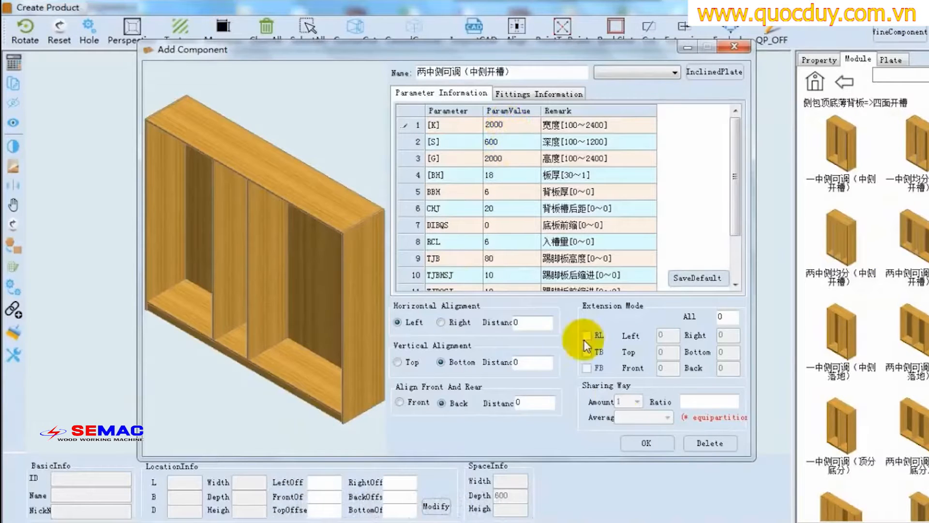
click(644, 442)
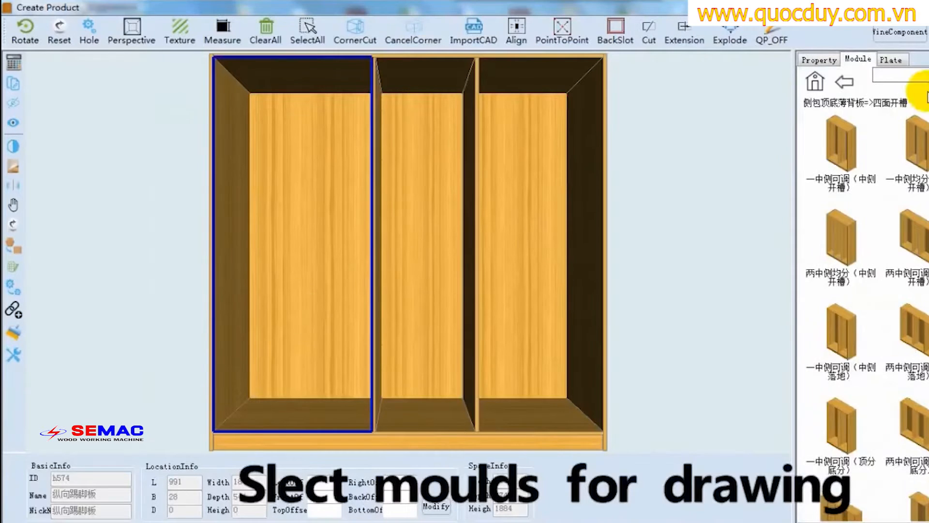
Insert the 左F架(直角) component from the 功能件 category into the cabinet's left compartment
click(815, 81)
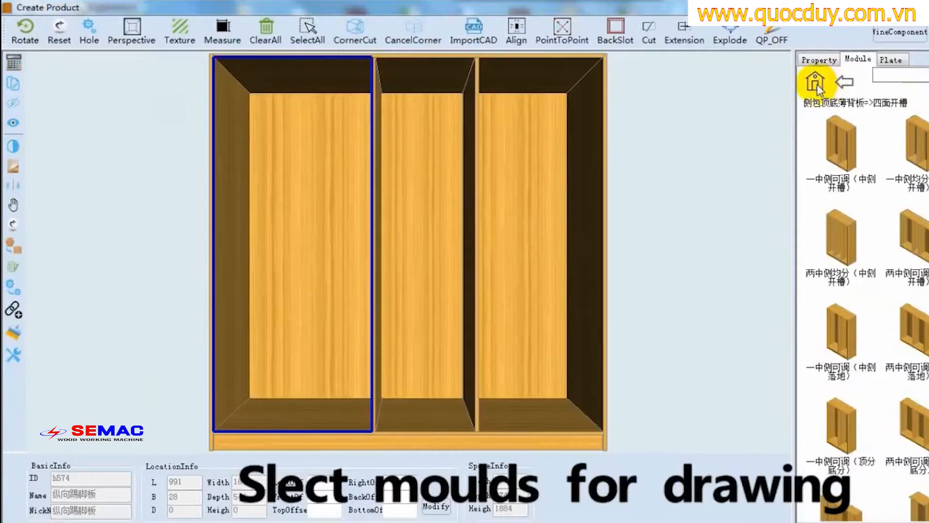
double_click(842, 145)
click(815, 81)
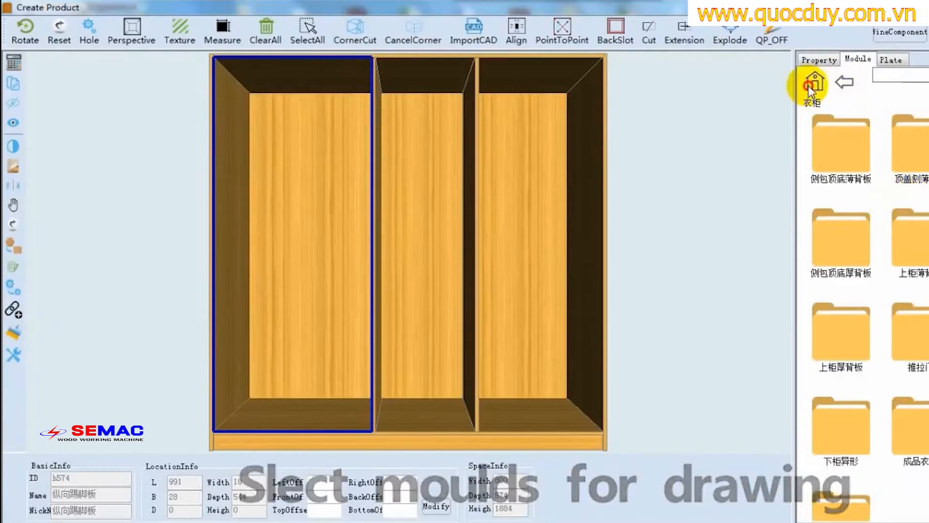
double_click(913, 241)
double_click(842, 331)
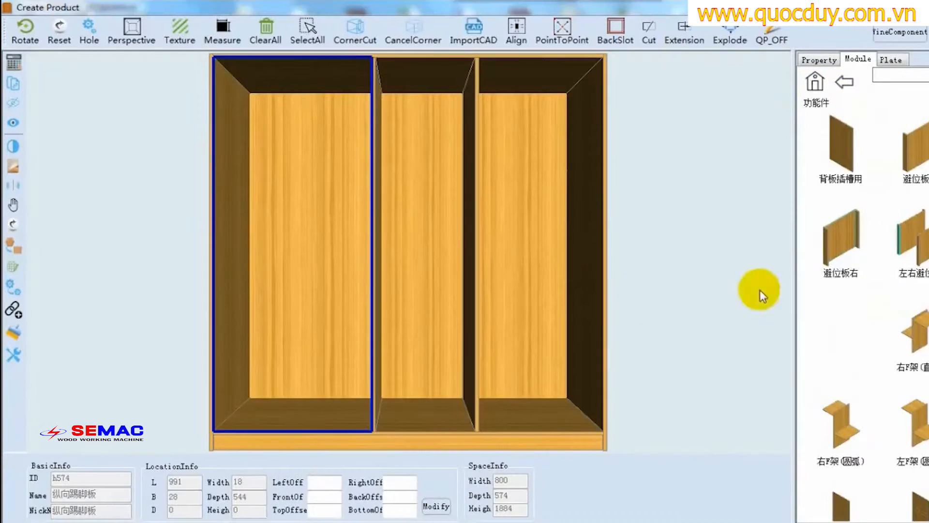
click(638, 442)
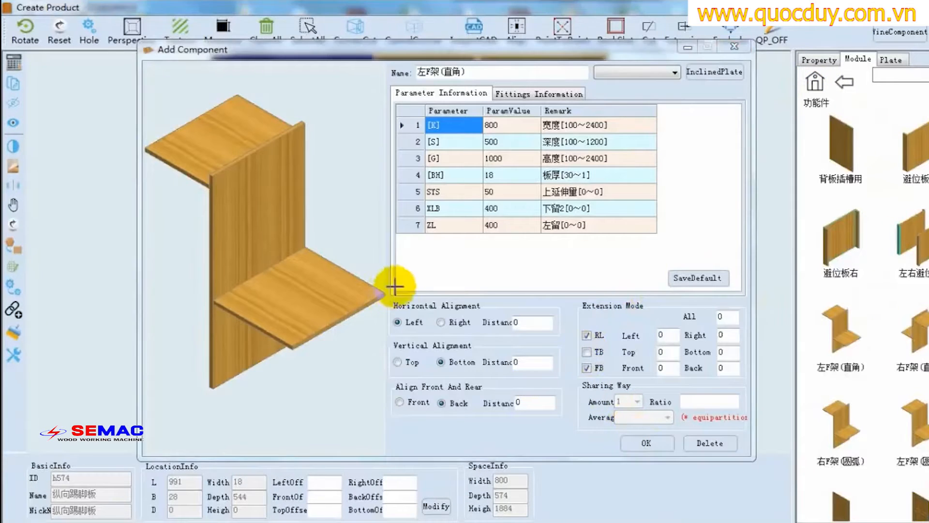
Add 4 default horizontal plates, 18 thick with Average spacing, to the middle compartment
right_click(402, 290)
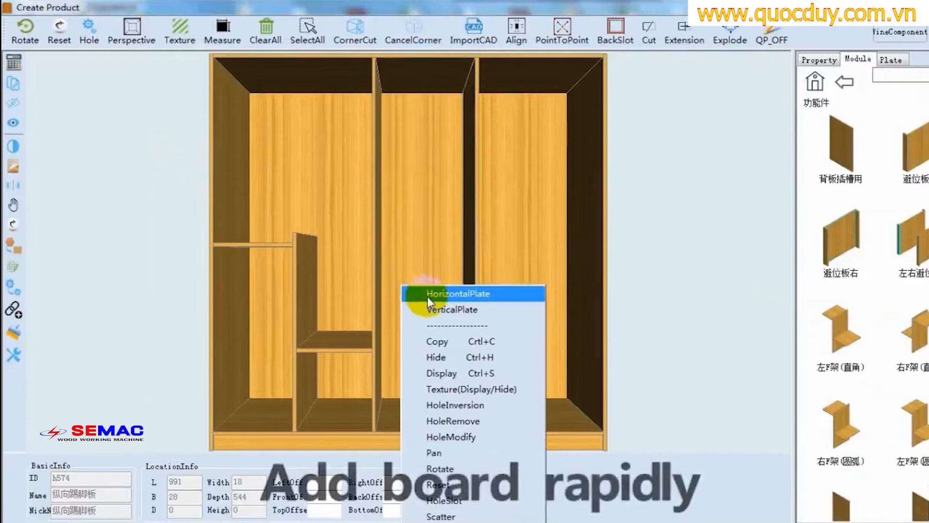
click(429, 293)
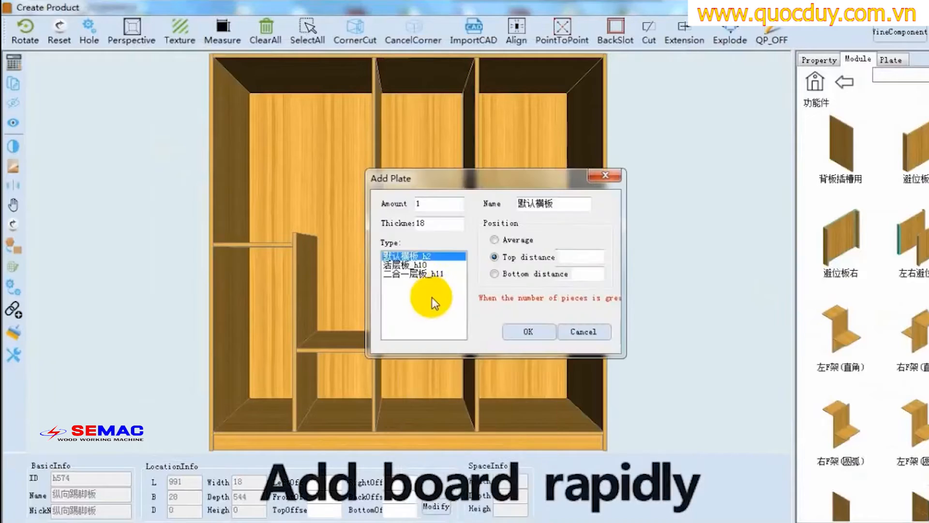
double_click(417, 203)
text(4)
click(494, 240)
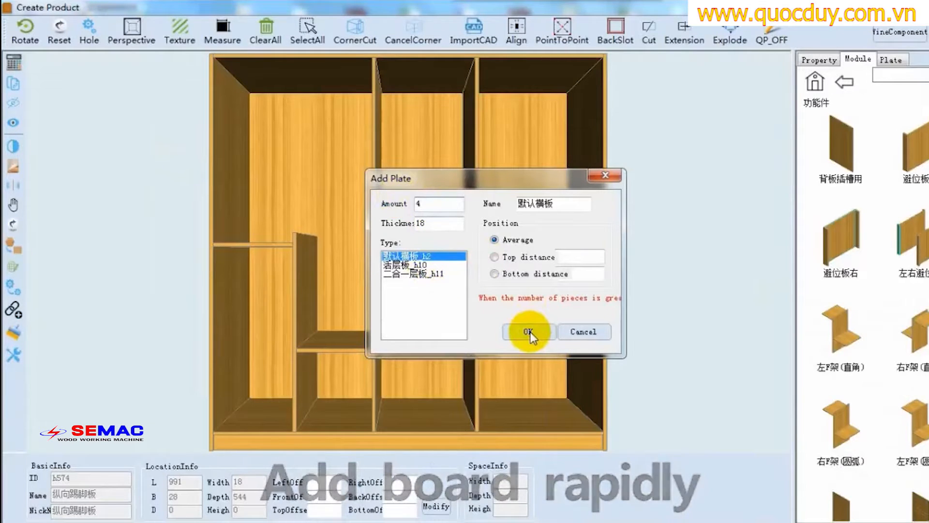
click(530, 333)
Add 3 evenly spaced default horizontal plates to the right compartment
click(529, 321)
right_click(543, 274)
click(557, 293)
double_click(428, 206)
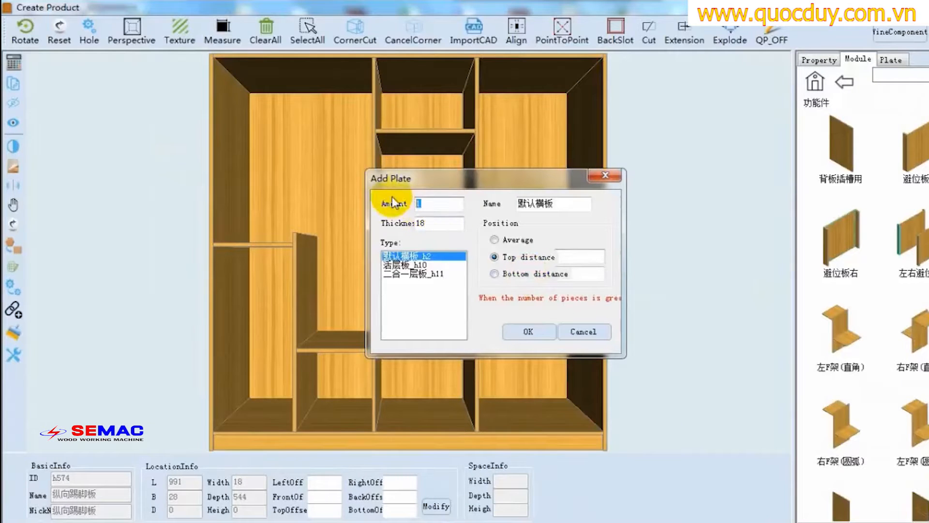
text(3)
click(529, 333)
Place the two-drawer module from the 抽屉类 内嵌 category in the right compartment's third space from the top
click(528, 293)
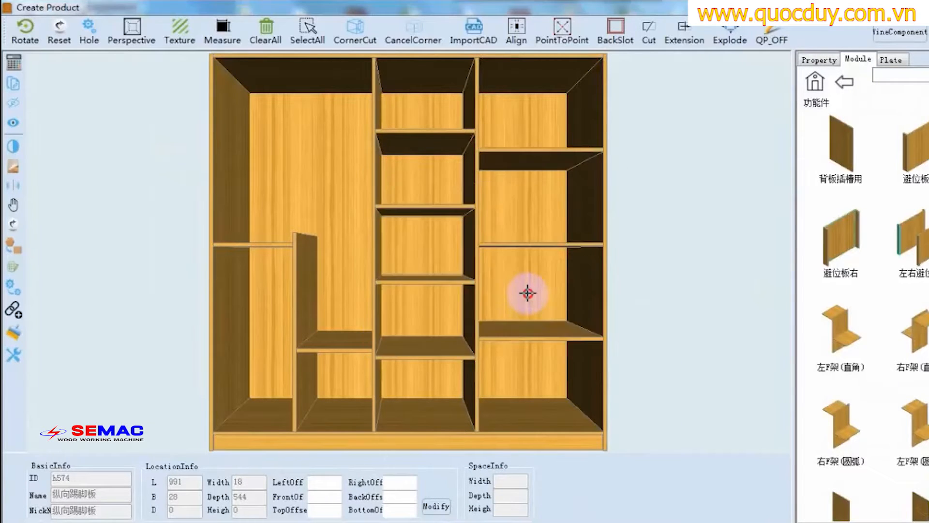
click(815, 87)
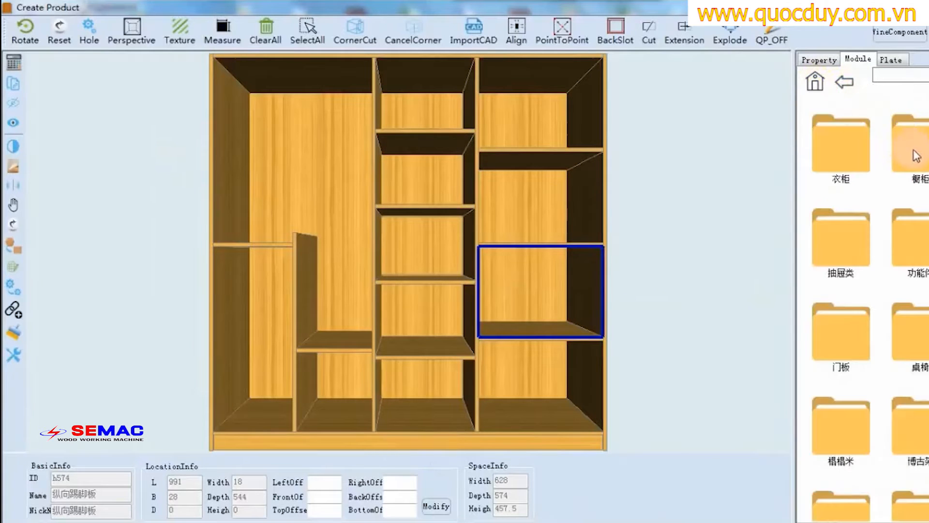
click(811, 253)
click(921, 161)
drag(915, 152, 540, 319)
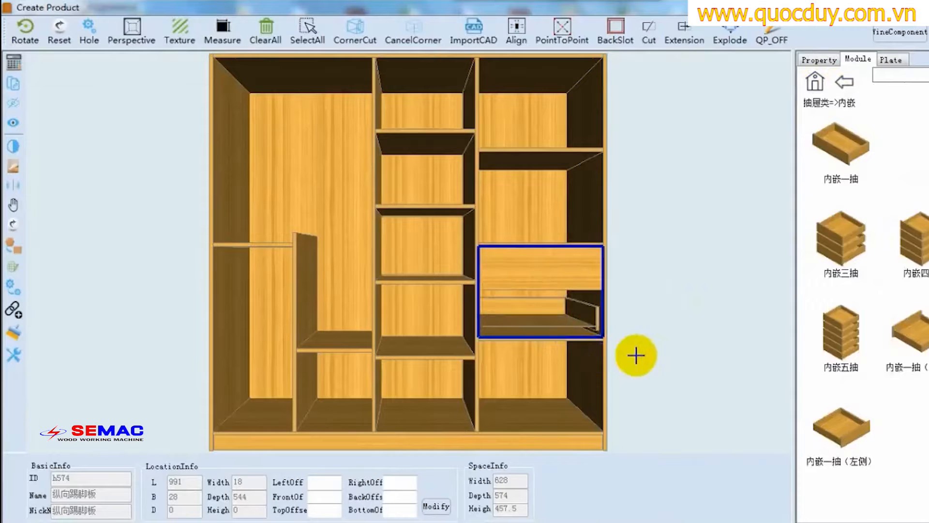
Add the 无中侧板 upper cabinet from 上柜薄背板 侧夹顶底 on top of the wardrobe, wider than it, with a left alignment distance of -18
scroll(272, 394, down, 3)
scroll(370, 127, up, 2)
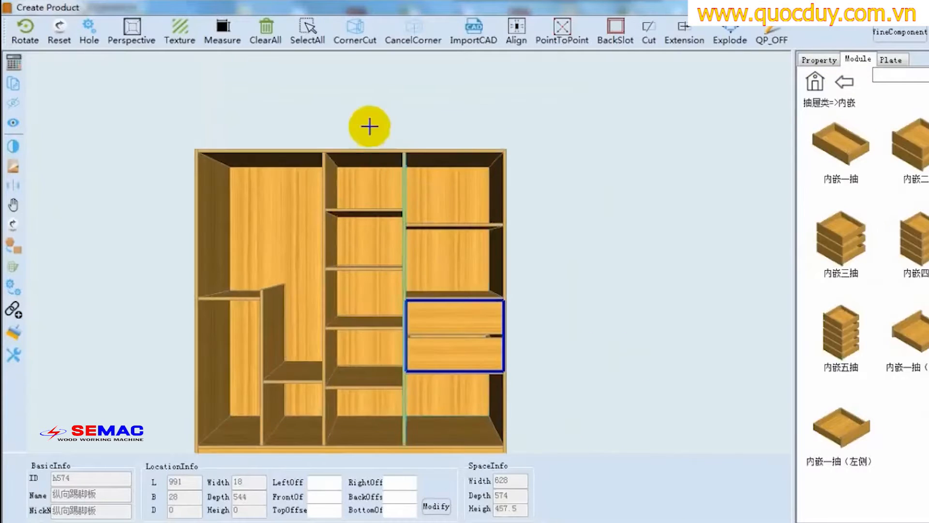
click(379, 257)
scroll(334, 138, up, 2)
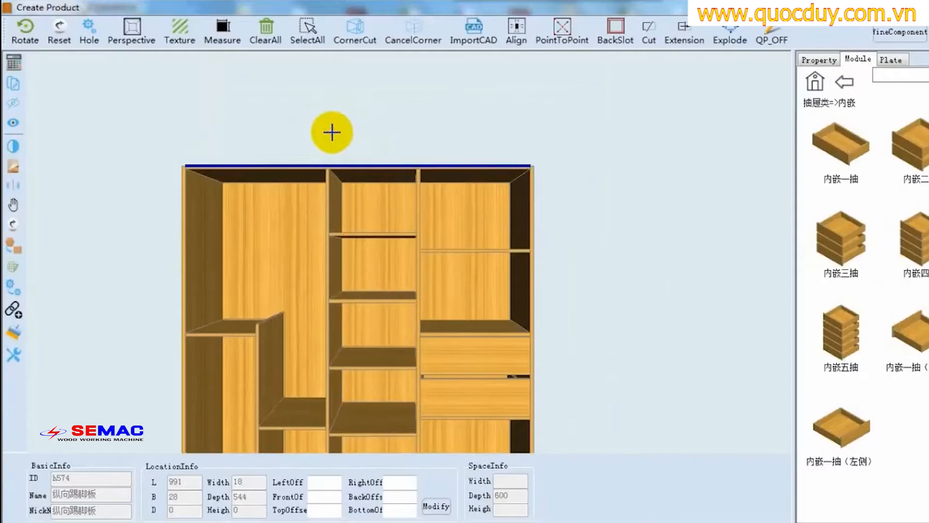
click(815, 81)
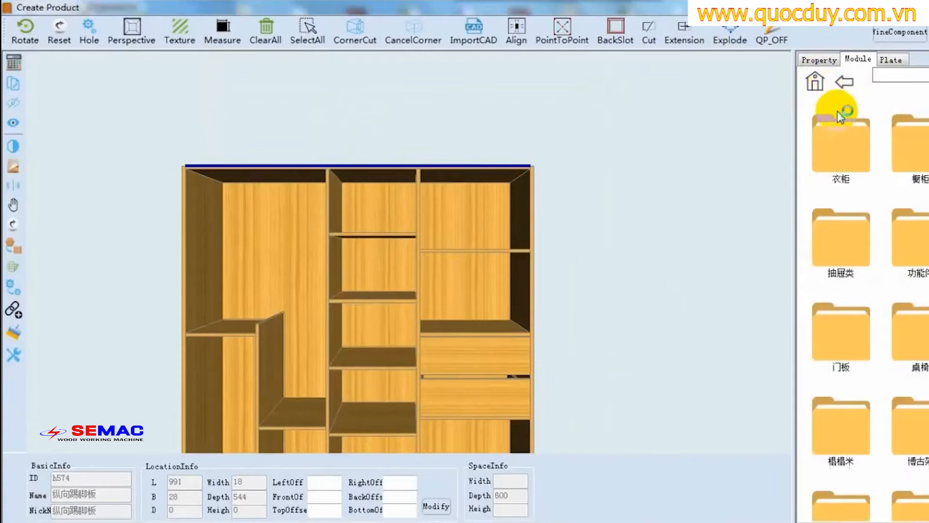
double_click(842, 140)
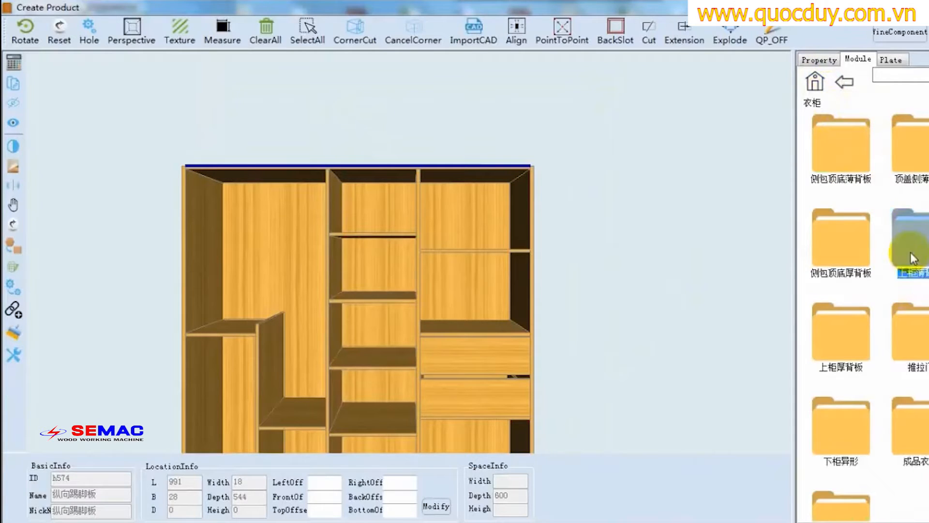
double_click(910, 252)
double_click(847, 154)
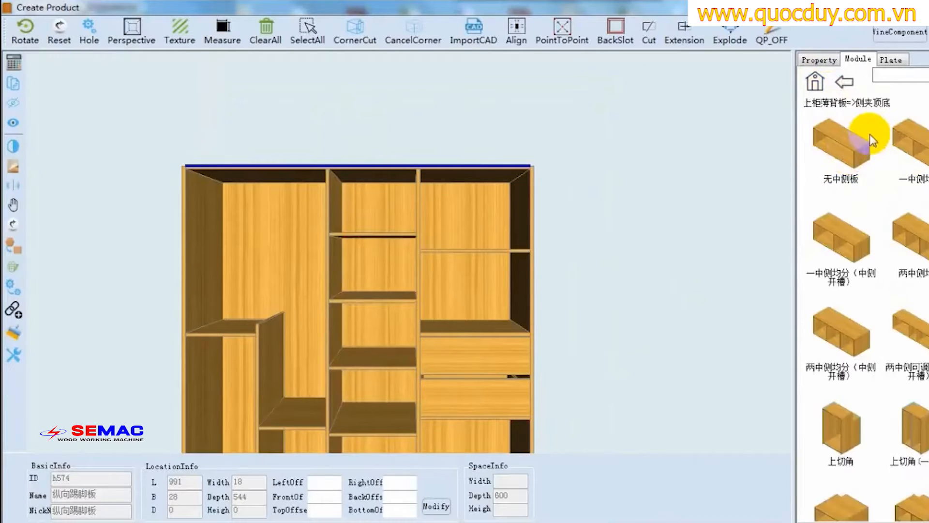
click(626, 164)
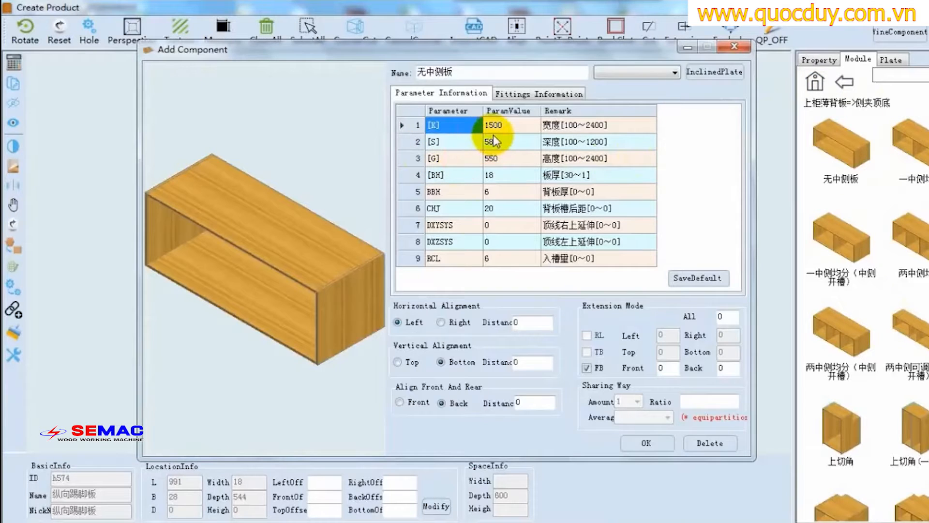
double_click(516, 322)
text(-18)
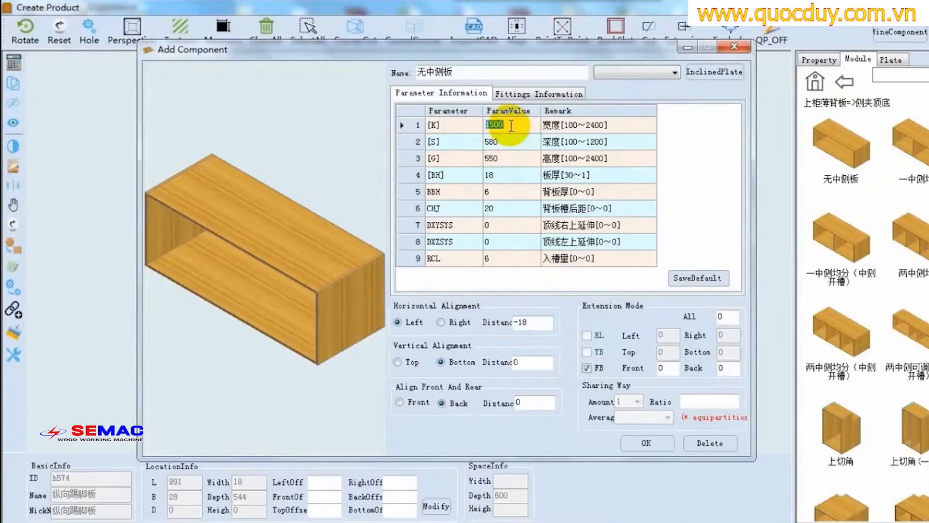
click(645, 443)
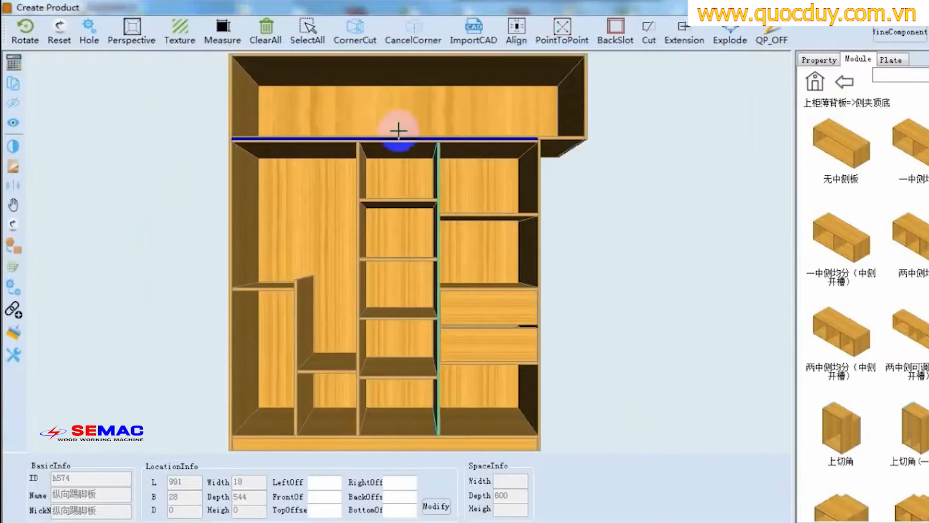
Fit the 五开门(带左中侧) five-door module from the 门板 category to the upper cabinet
click(381, 115)
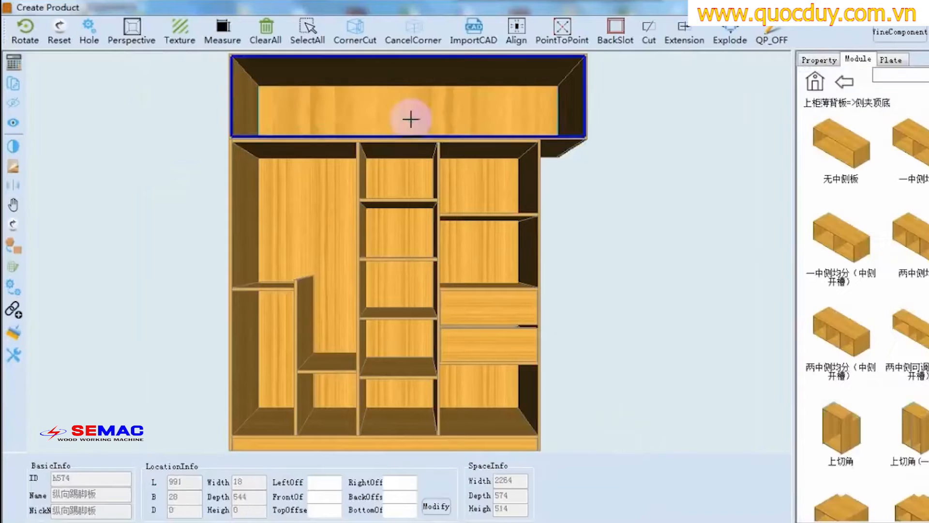
click(815, 85)
click(840, 334)
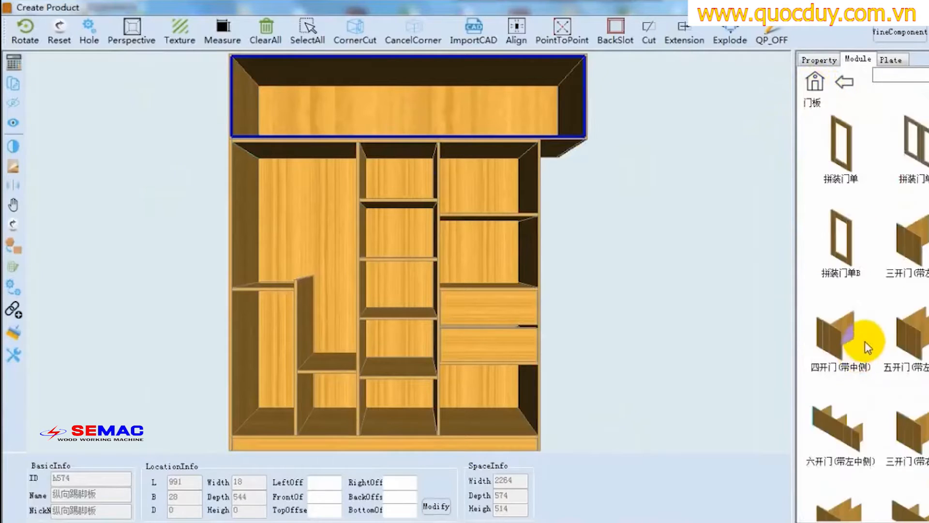
drag(907, 332, 442, 328)
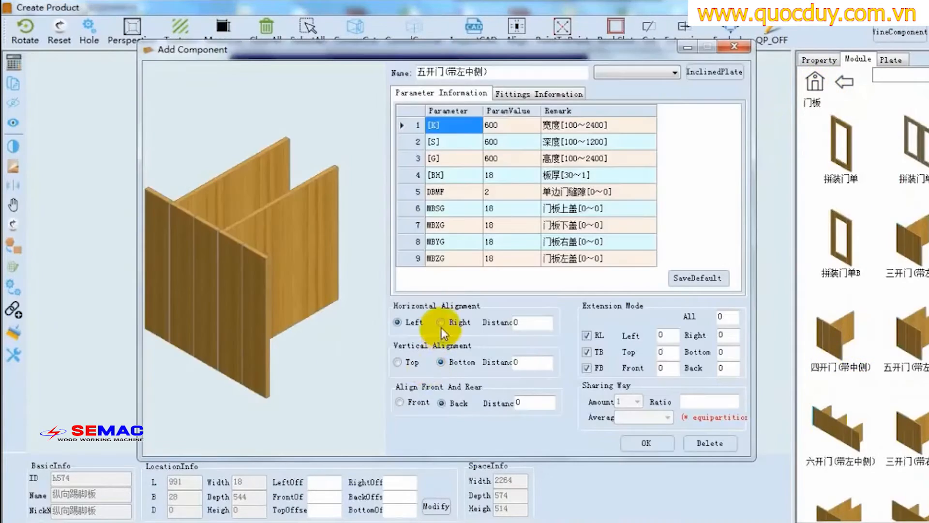
click(640, 444)
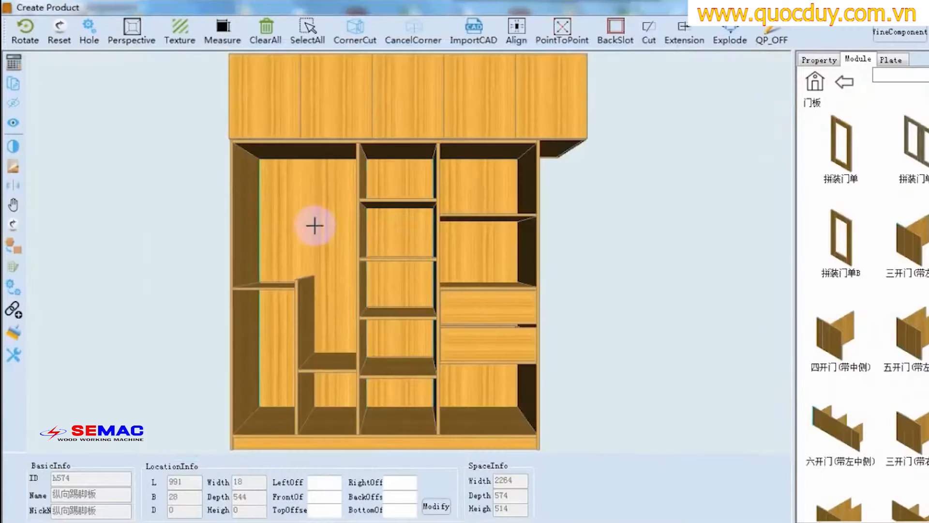
Attach the 右圆弧柜 rounded shelf unit from the 异形柜 category to the wardrobe's outer right side, under the upper cabinet
click(549, 238)
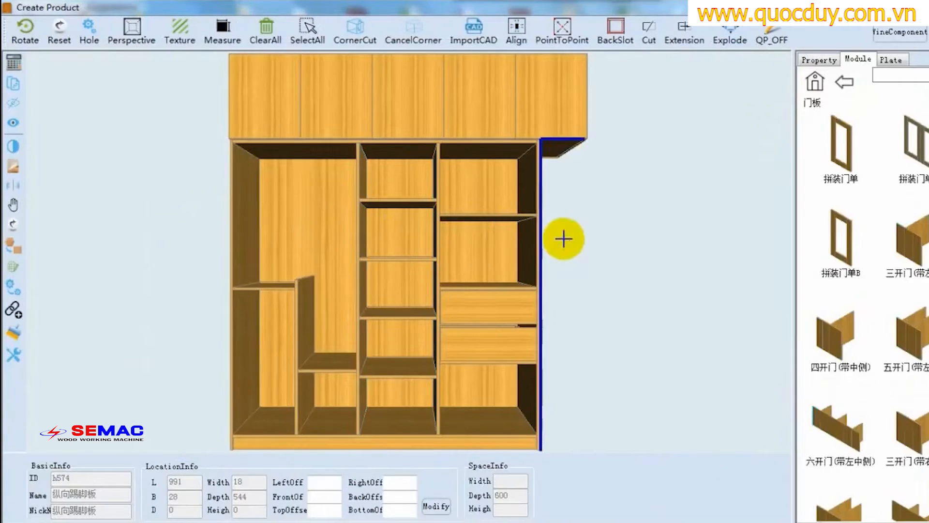
click(815, 85)
double_click(856, 365)
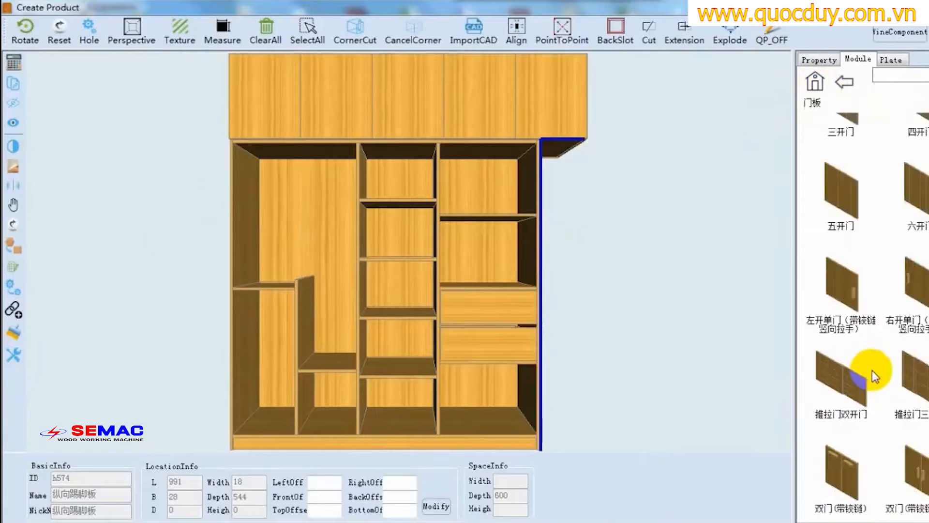
click(815, 83)
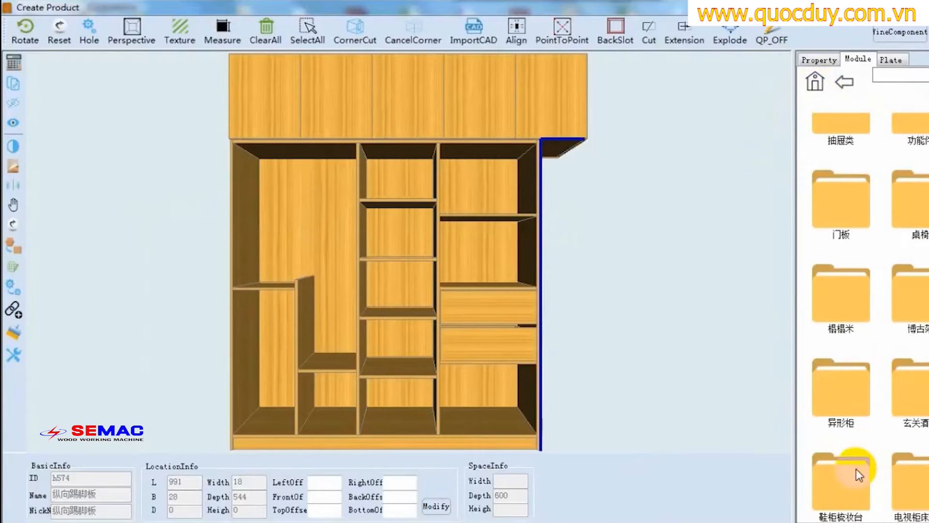
double_click(832, 381)
click(556, 289)
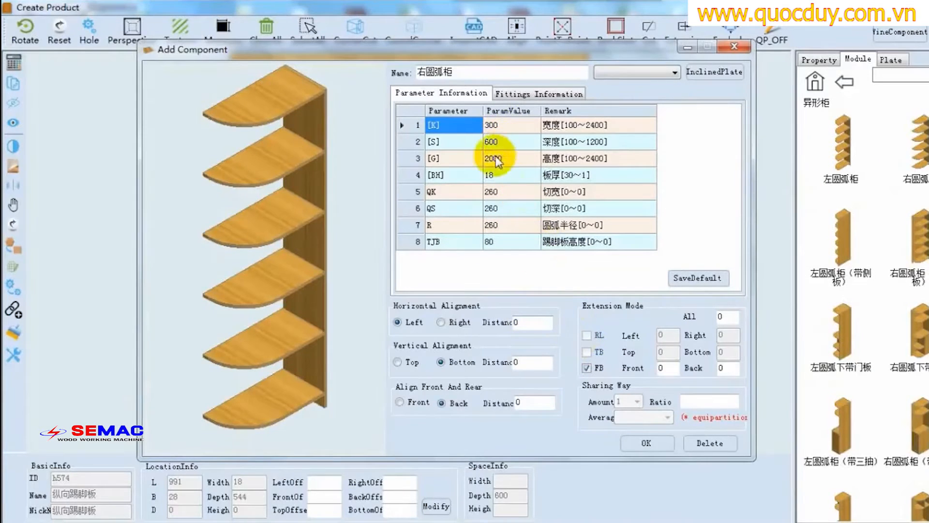
click(638, 443)
Apply a left-rear corner cut (左后切角) with a cut width of 200 to the main wardrobe
click(21, 34)
drag(586, 297, 240, 252)
click(228, 240)
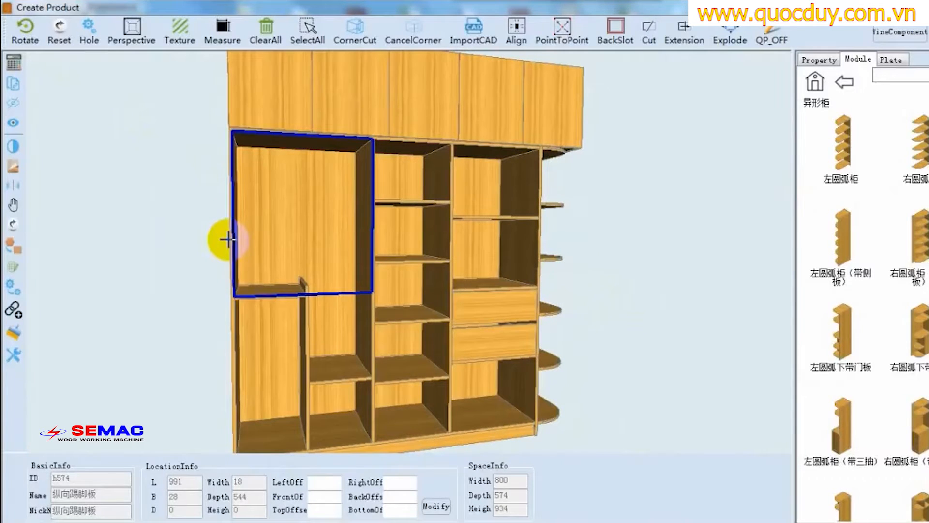
right_click(261, 234)
click(21, 34)
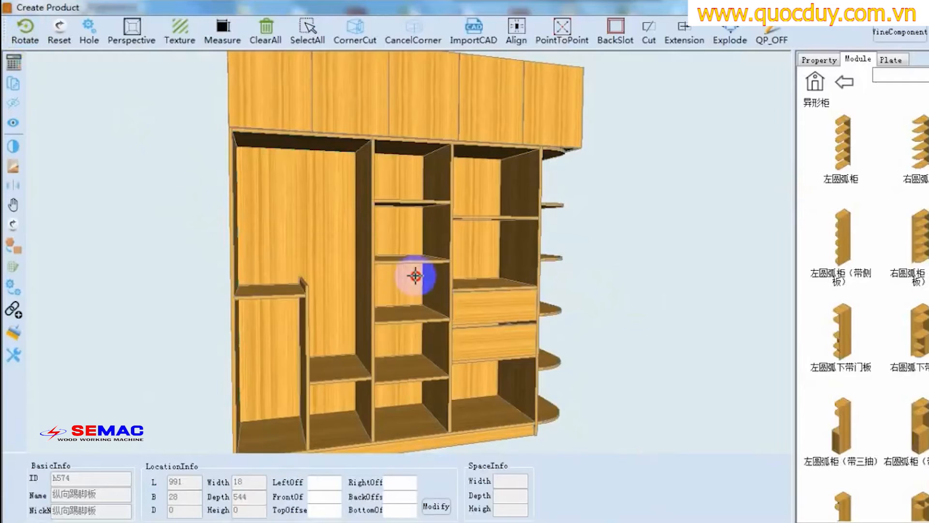
drag(415, 276, 248, 253)
click(244, 209)
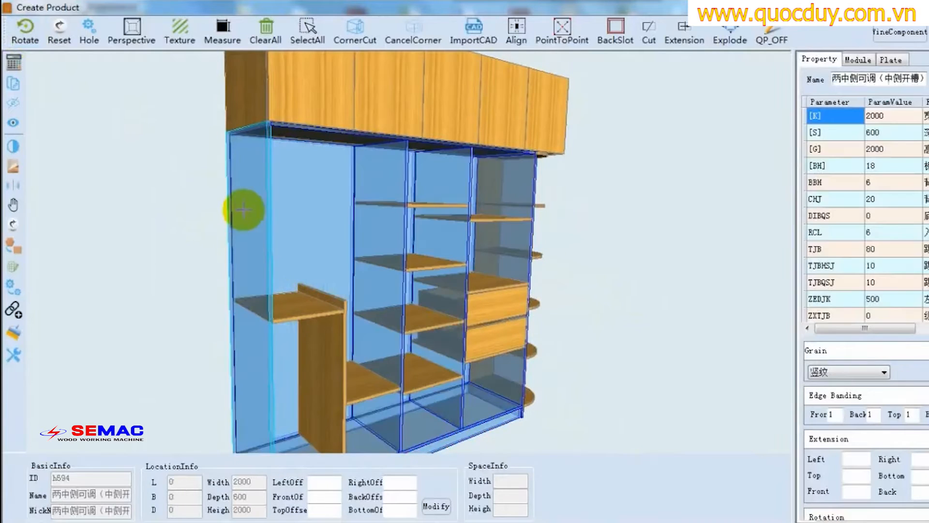
click(356, 27)
click(540, 234)
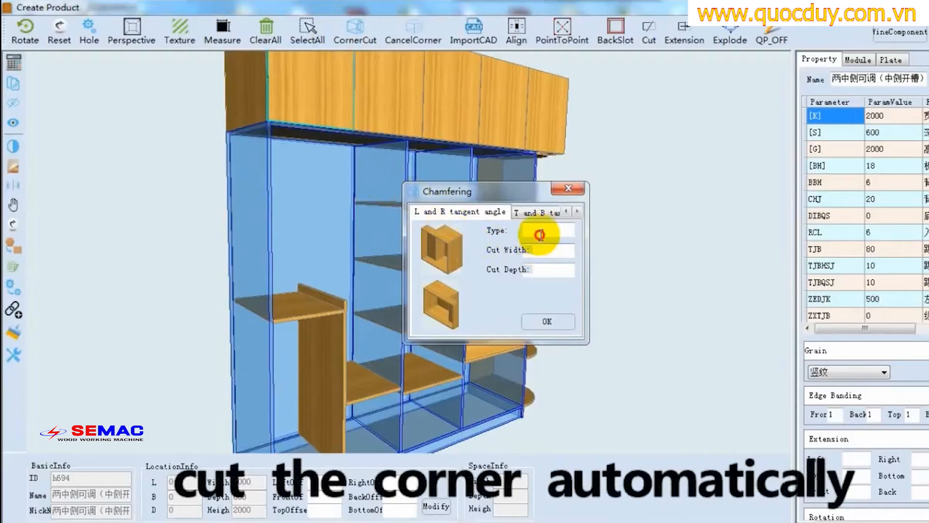
click(438, 250)
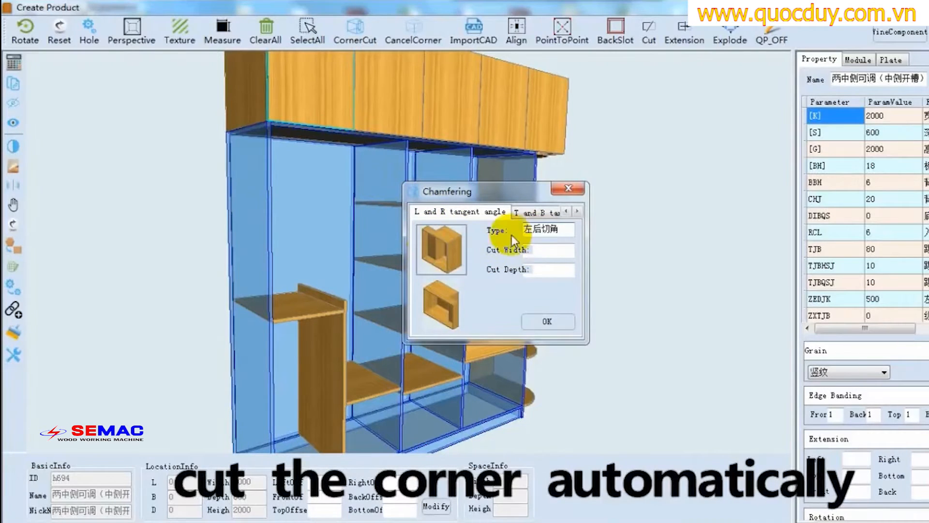
click(538, 247)
text(200)
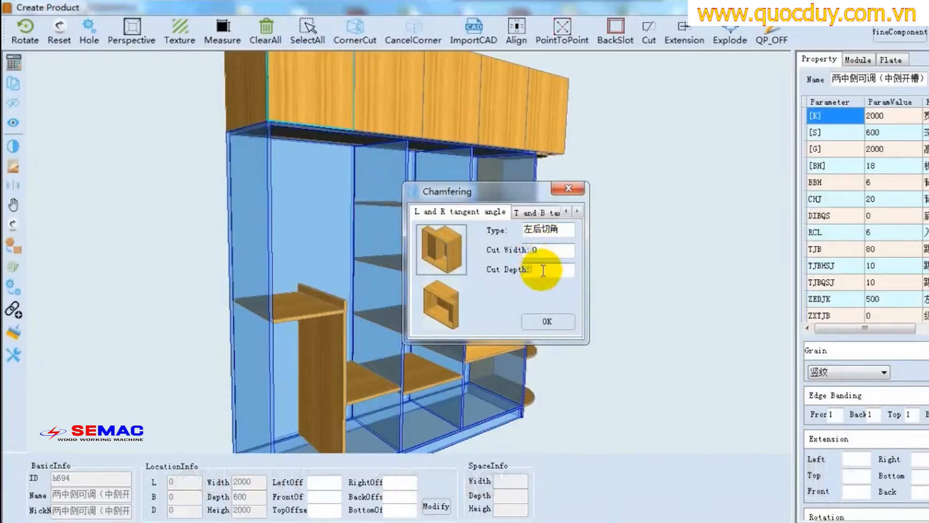
click(541, 324)
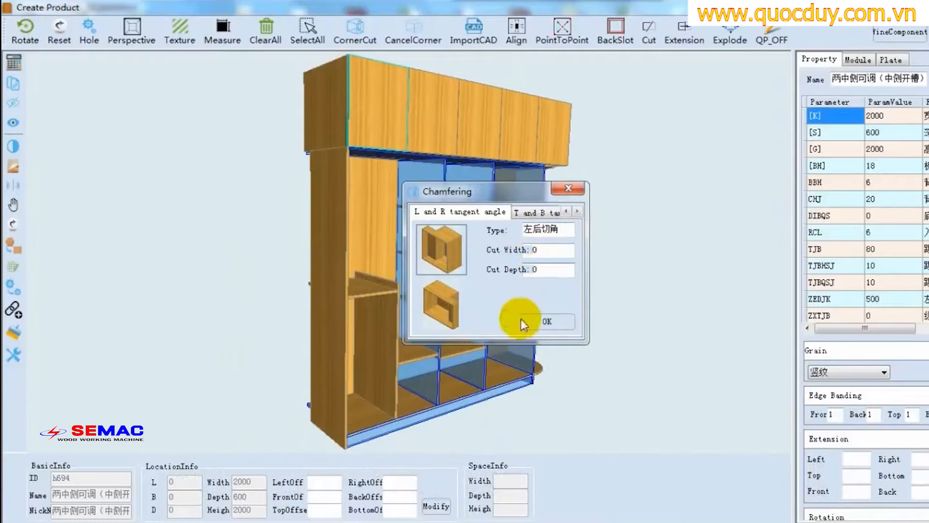
Check the drilling hole positions through the transparent panels of the finished wardrobe from several angles
click(19, 33)
drag(291, 260, 591, 370)
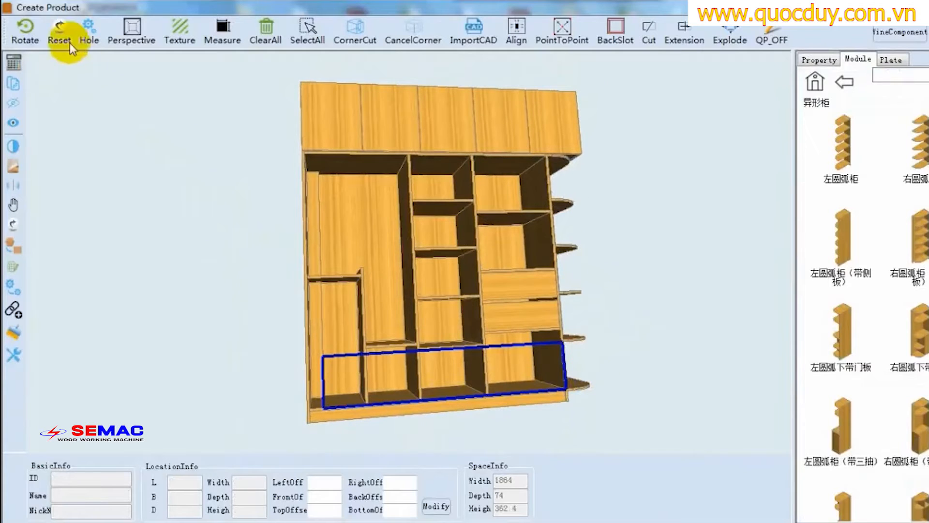
click(85, 34)
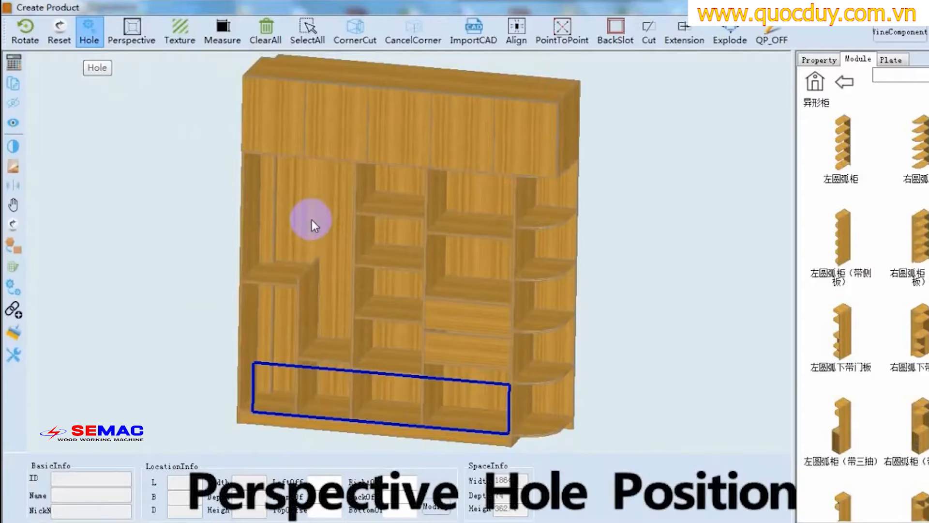
click(307, 217)
click(23, 38)
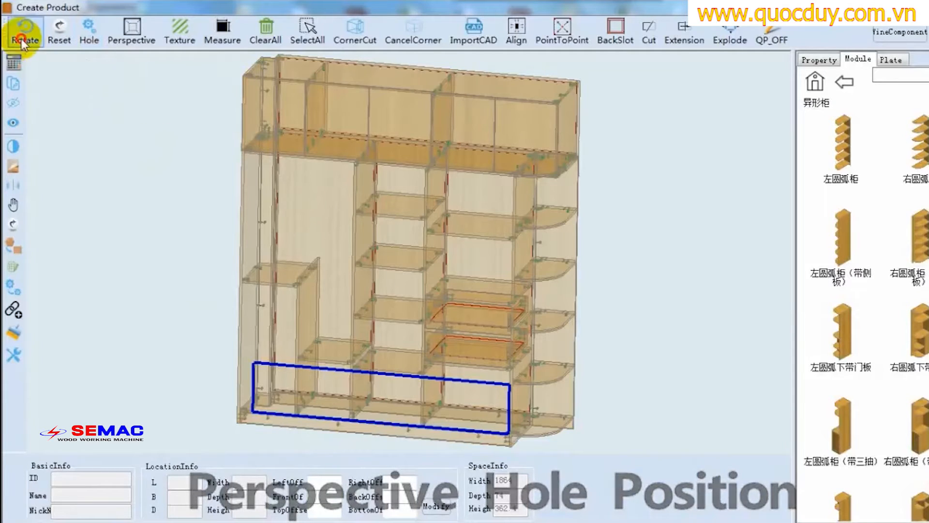
drag(441, 384, 445, 439)
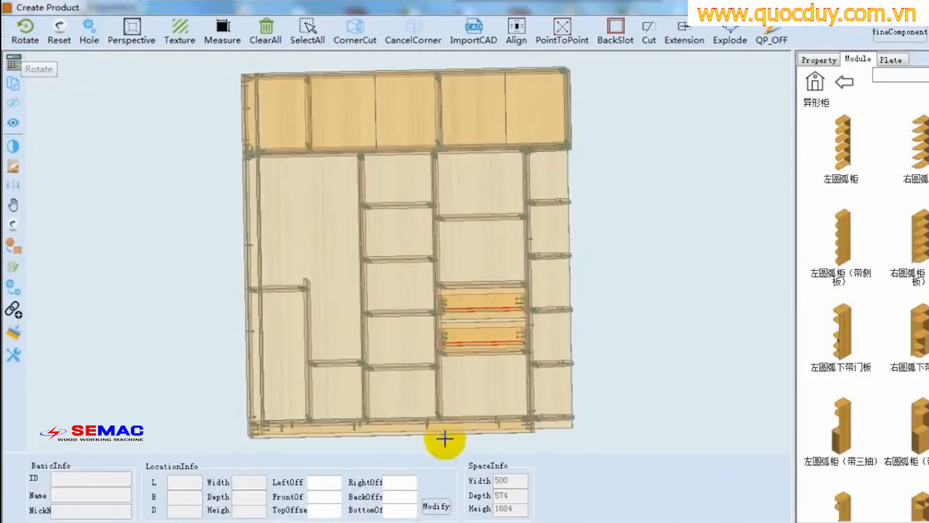
mouse_move(441, 380)
mouse_down()
mouse_move(473, 379)
mouse_move(491, 356)
mouse_move(434, 356)
mouse_move(441, 367)
mouse_up()
Add the finished wardrobe to the product with the cabinet name 衣柜
click(477, 384)
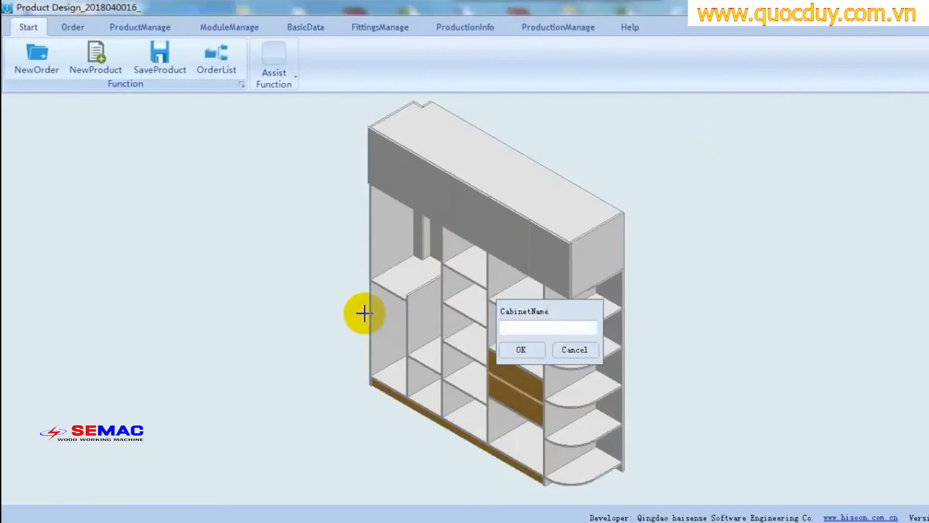
text(衣柜)
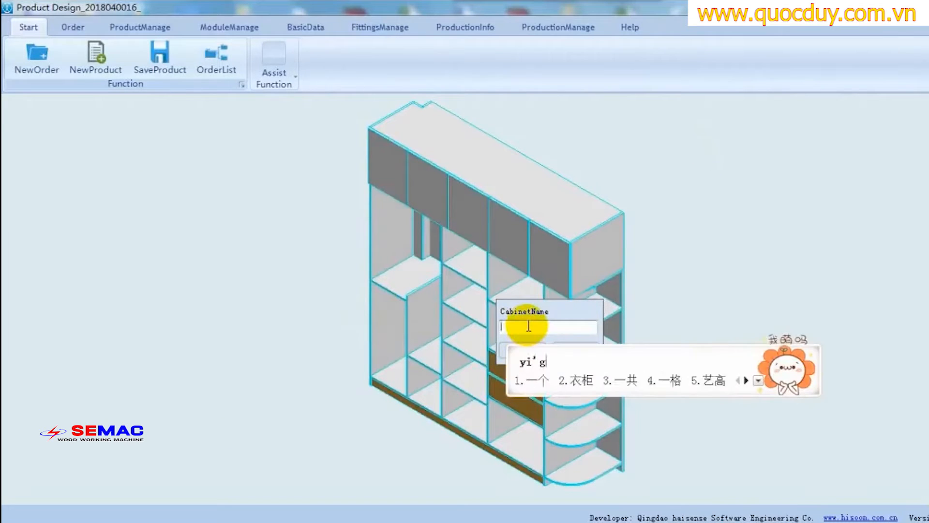
click(521, 351)
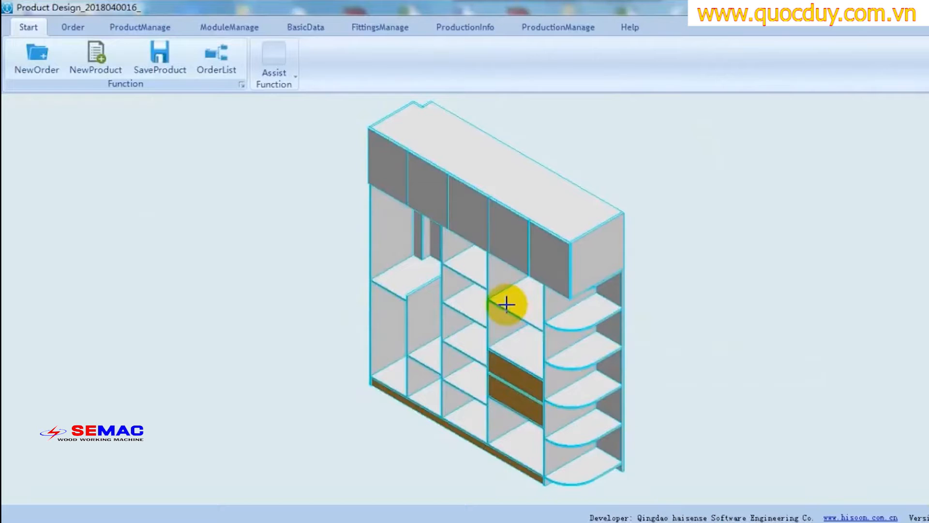
Copy the wardrobe and name the copied cabinet yigui2
click(506, 303)
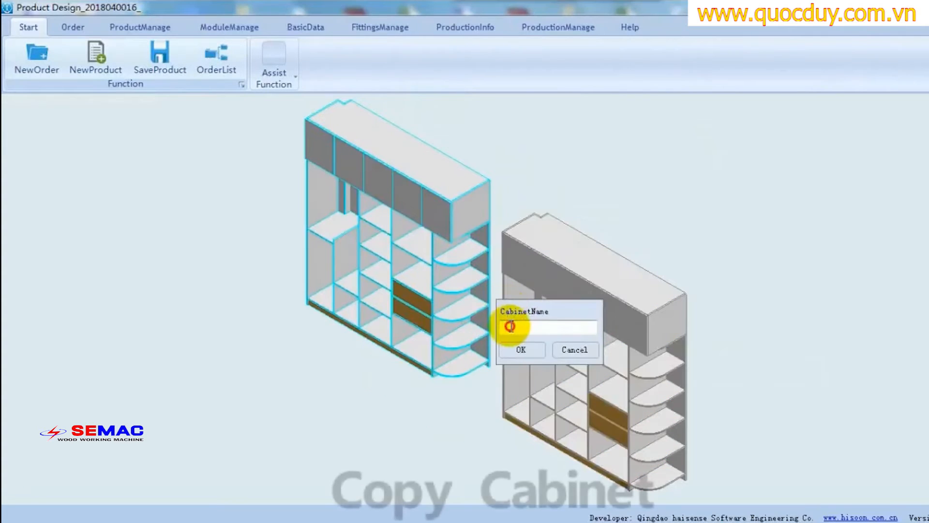
text(yigu)
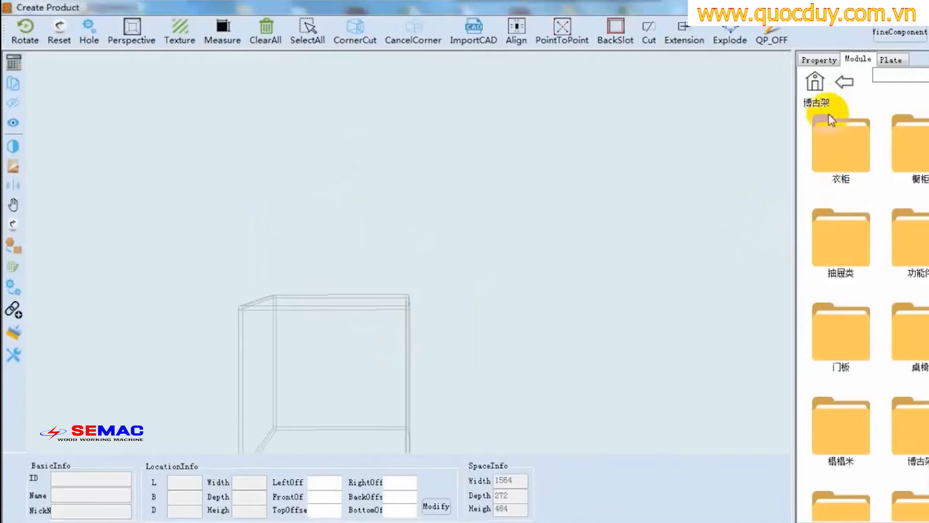
Add the 1600中间酒格左 display cabinet from the 博古架 module category as a new cabinet
double_click(912, 445)
double_click(831, 333)
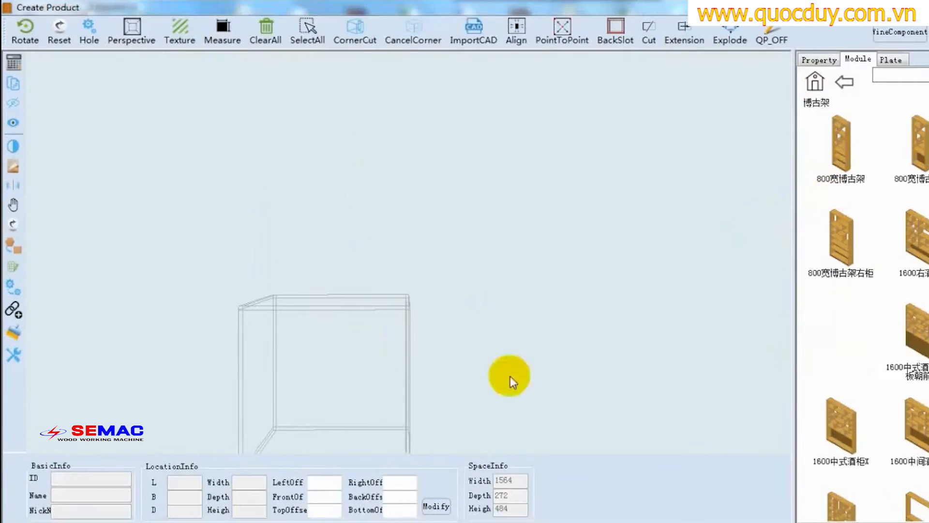
click(647, 442)
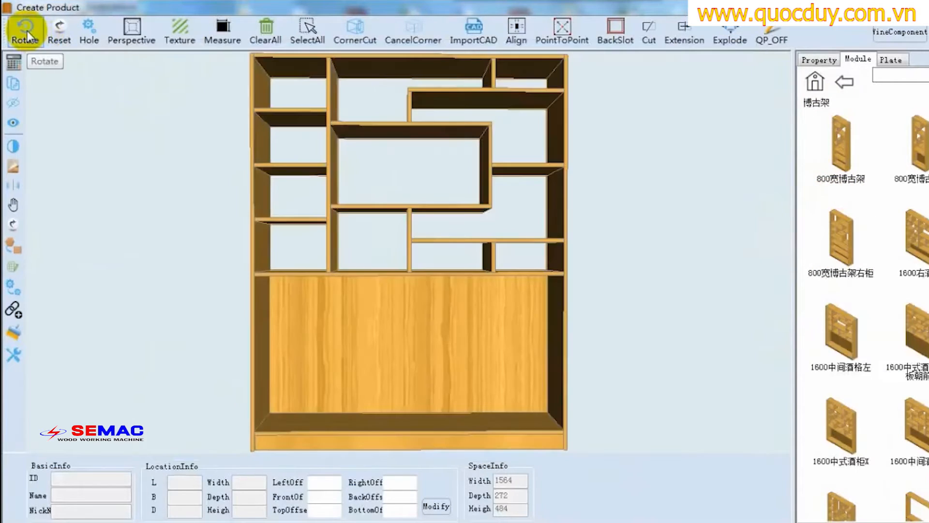
Add a 层板 shelf from the 常用板件 plates to the cabinet's large lower space, 400 below the top of that space
click(418, 324)
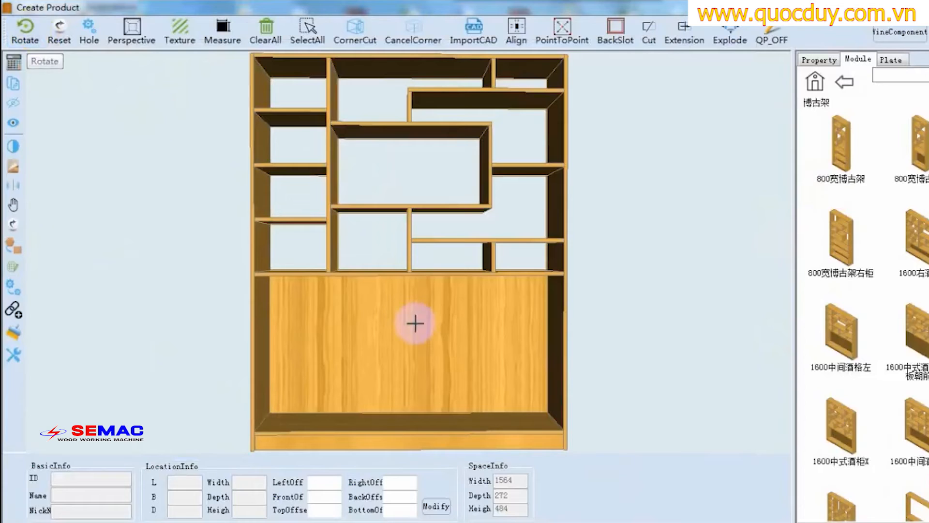
click(831, 98)
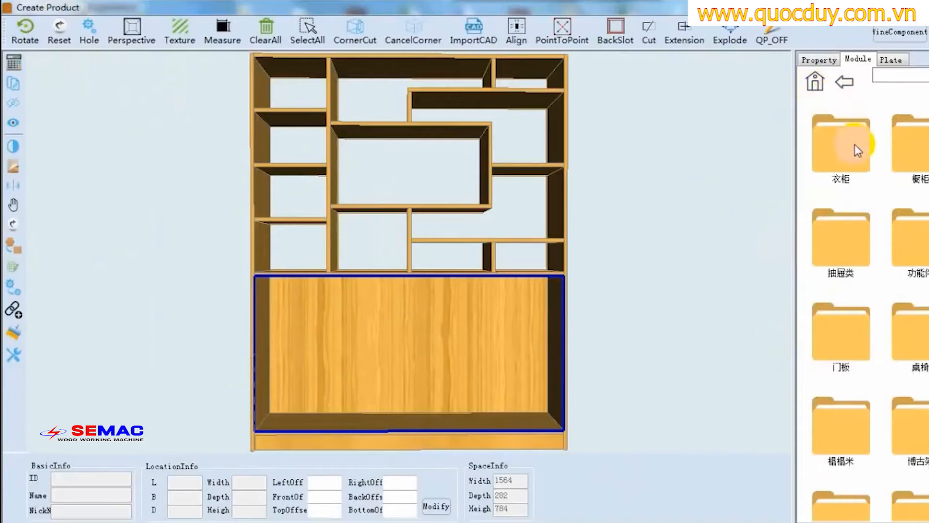
click(883, 67)
double_click(840, 146)
drag(842, 147, 373, 347)
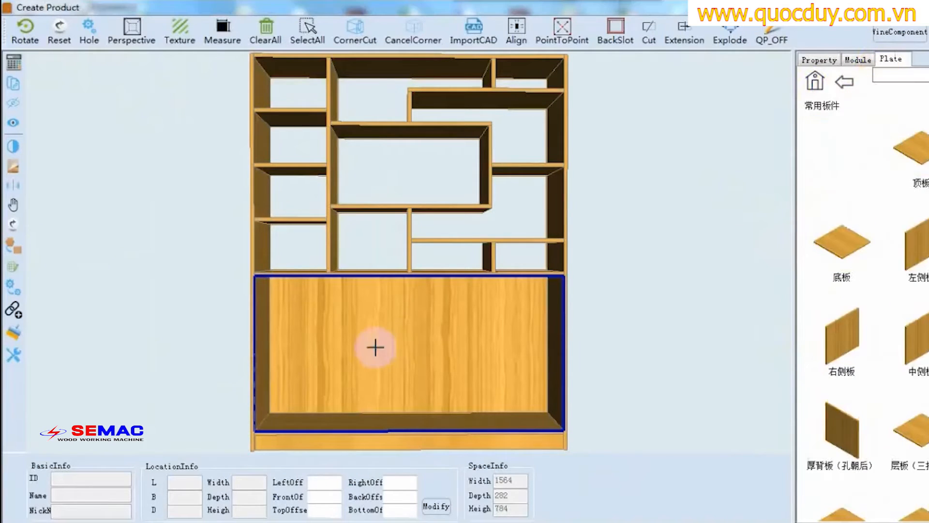
click(402, 363)
drag(530, 360, 471, 347)
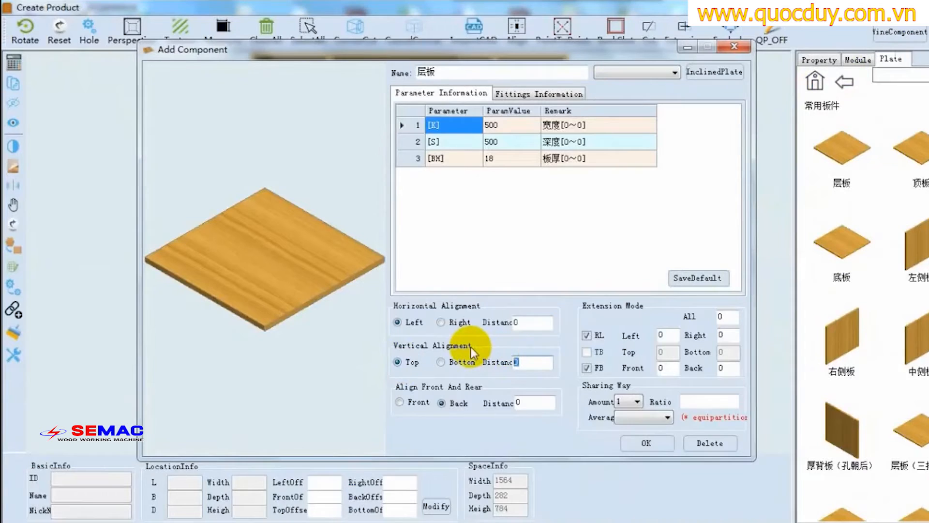
click(646, 443)
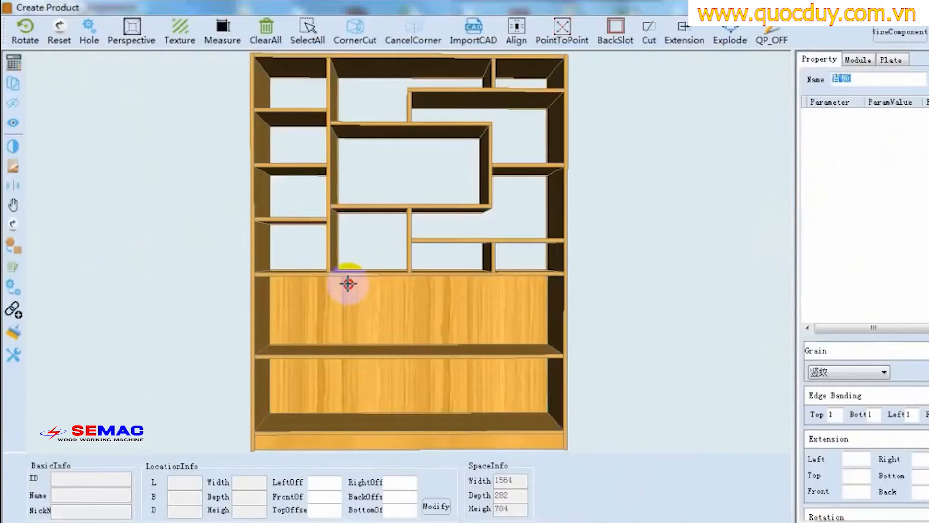
Fill the space directly above the new shelf with a full diagonal-lattice wine rack, analysing the layout before adding it
click(892, 60)
click(889, 30)
click(496, 103)
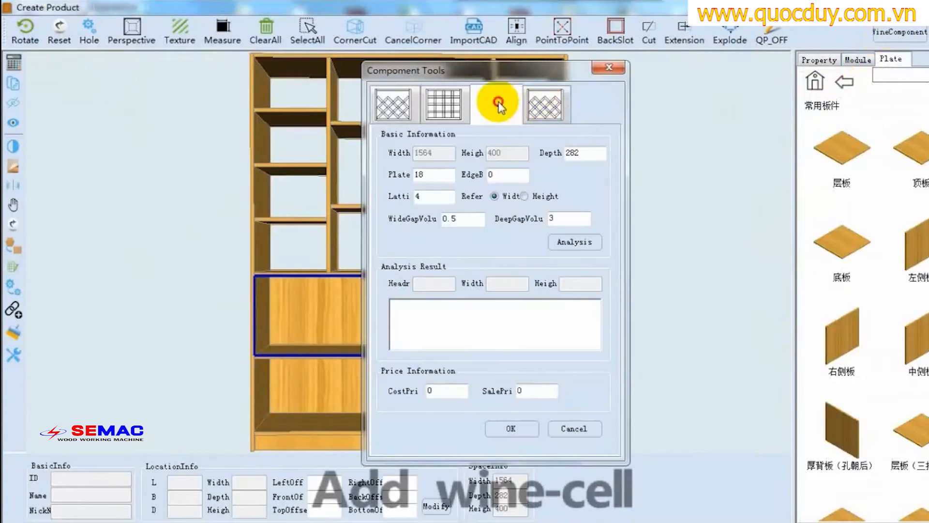
click(576, 242)
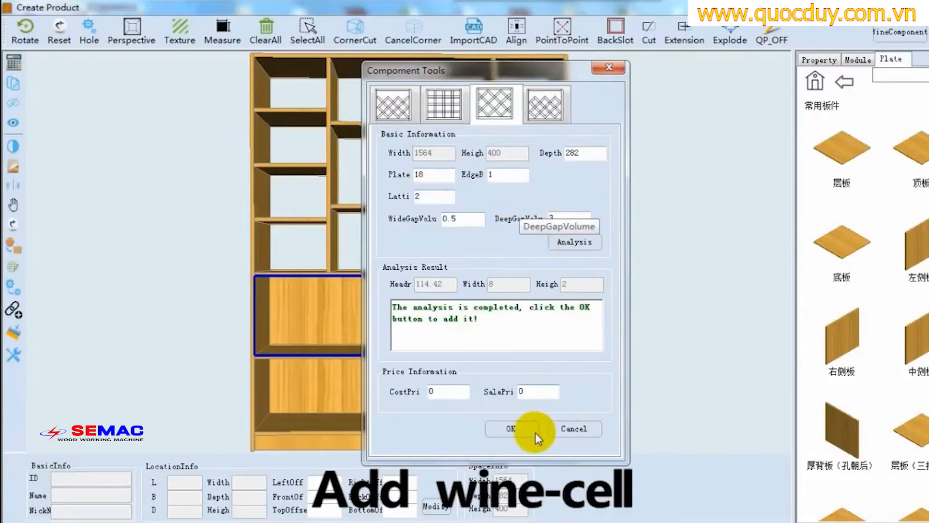
click(522, 428)
Add the 五格酒杯挂 wine glass holder from the 功能件 category to the top of the large central space
click(382, 162)
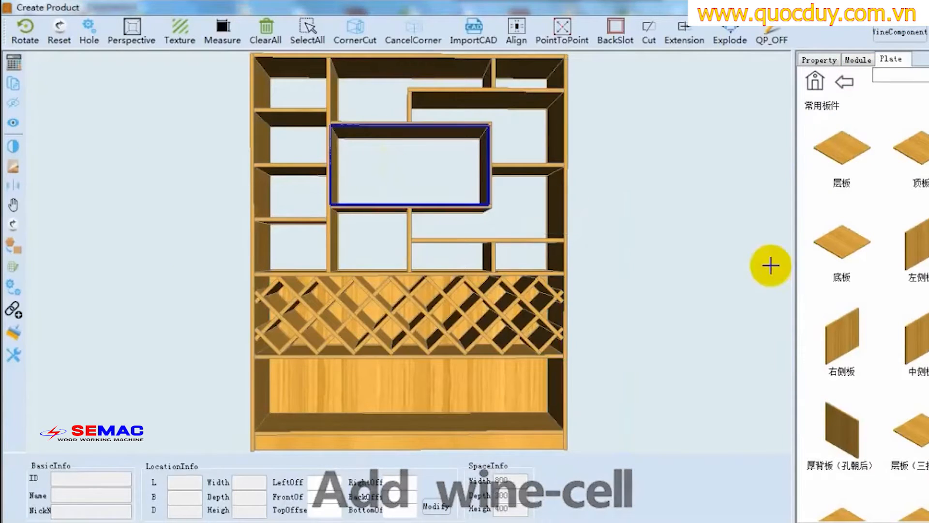
click(818, 87)
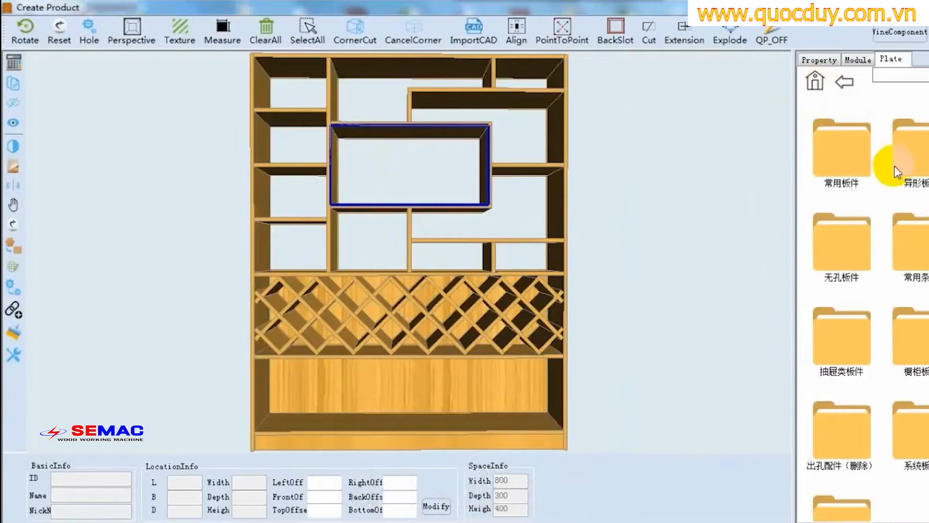
click(856, 60)
double_click(901, 240)
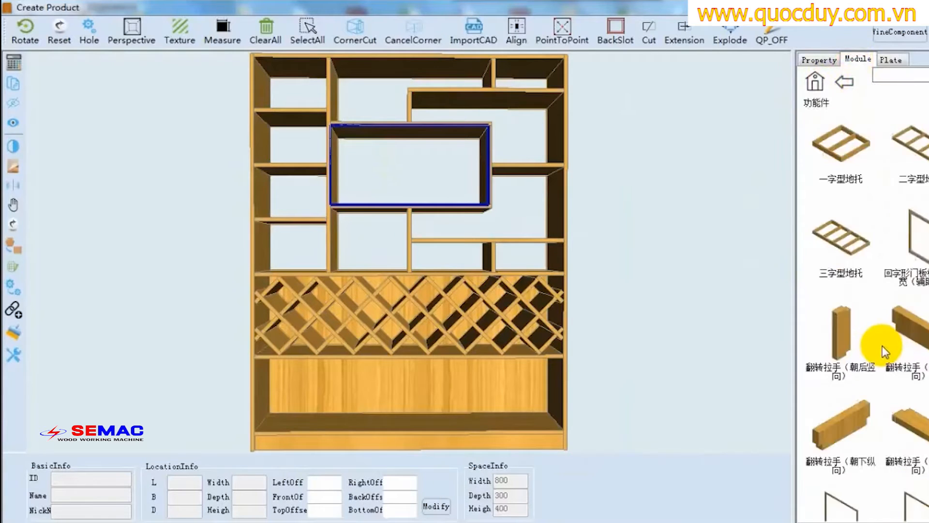
scroll(882, 345, down, 5)
scroll(861, 296, up, 3)
double_click(823, 241)
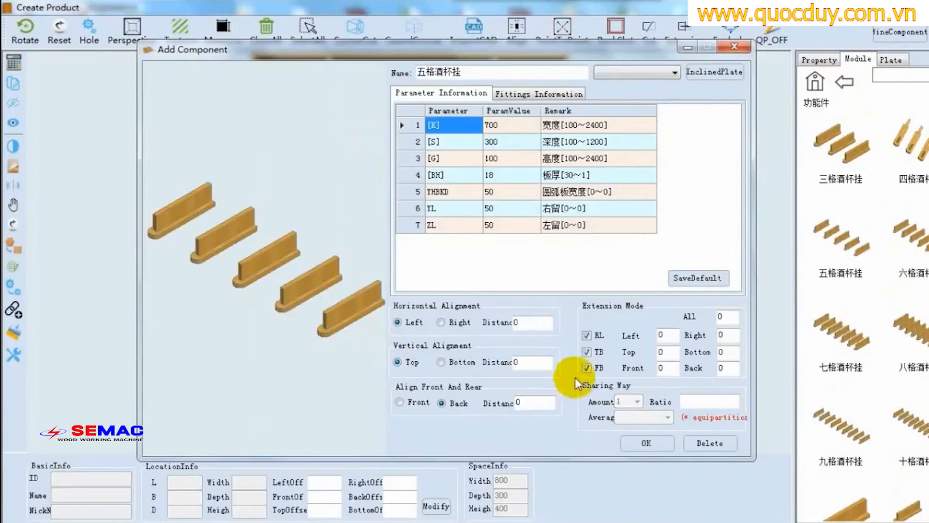
click(640, 446)
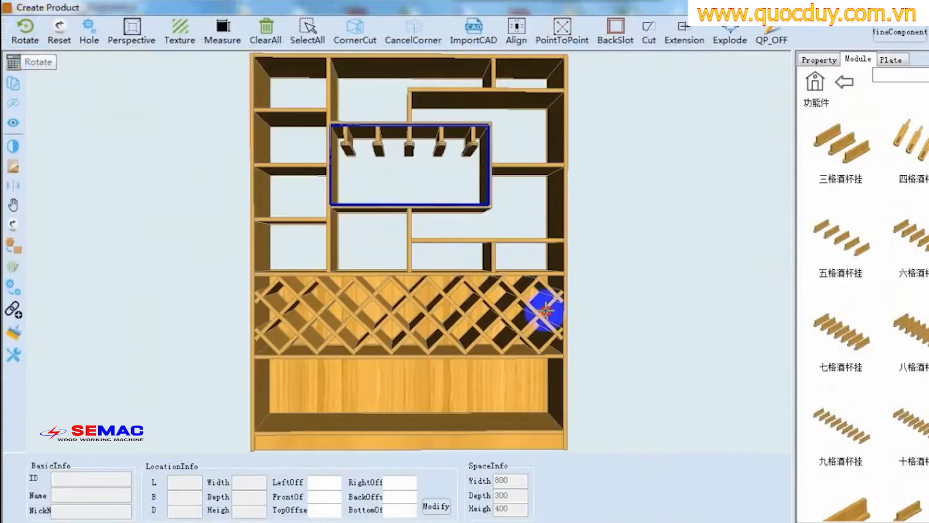
Add the finished wine cabinet to the product with the cabinet name 酒柜
mouse_move(546, 309)
mouse_down()
mouse_move(409, 342)
mouse_move(518, 353)
mouse_move(629, 321)
mouse_move(525, 317)
mouse_move(505, 285)
mouse_move(547, 299)
mouse_move(555, 314)
mouse_up()
click(538, 312)
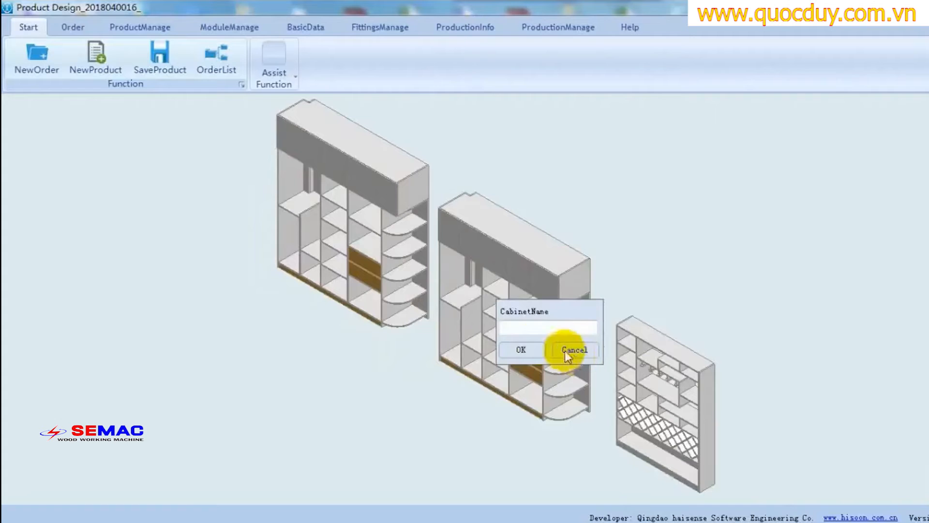
text(酒柜)
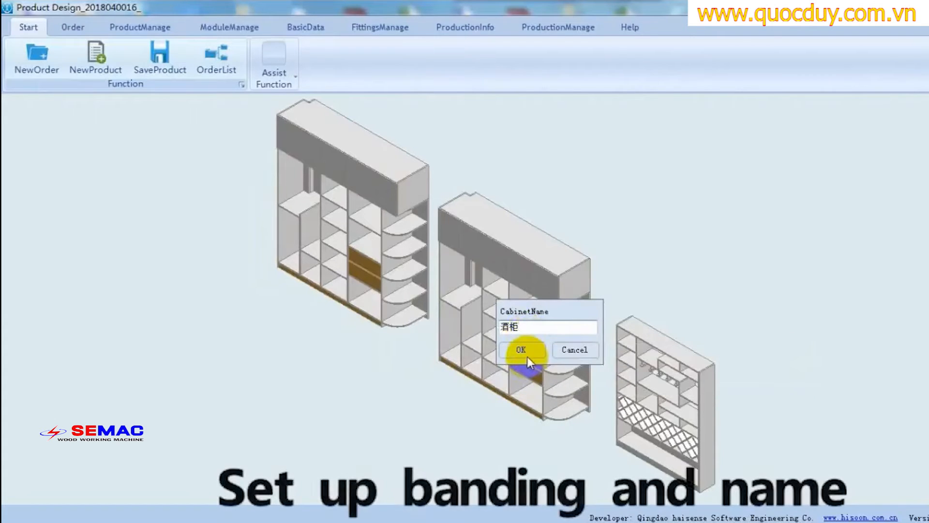
click(527, 353)
click(514, 323)
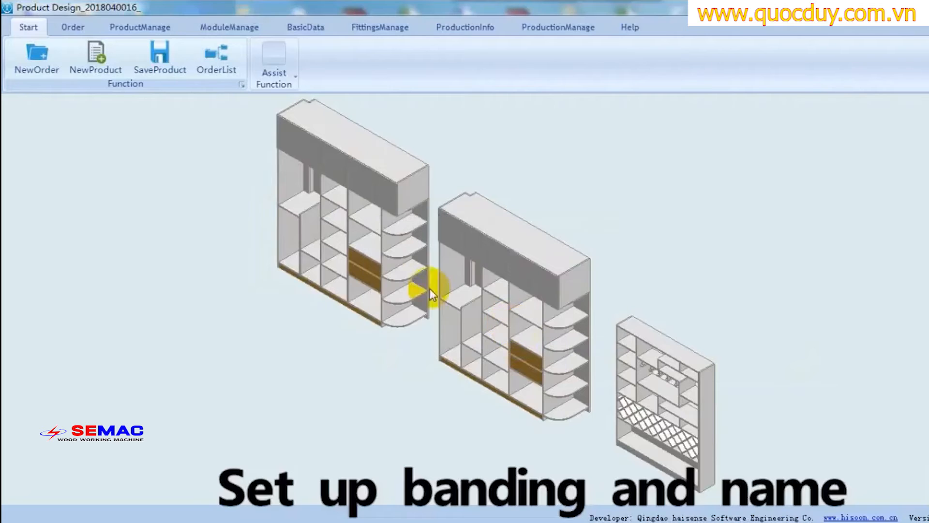
Save the product and open the production report for its cabinets
click(160, 60)
click(494, 315)
click(425, 137)
click(375, 28)
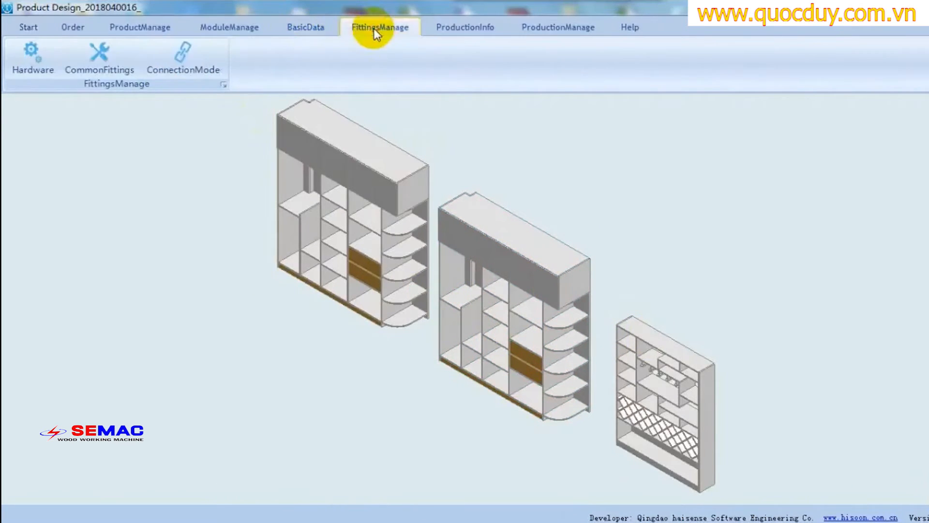
click(463, 27)
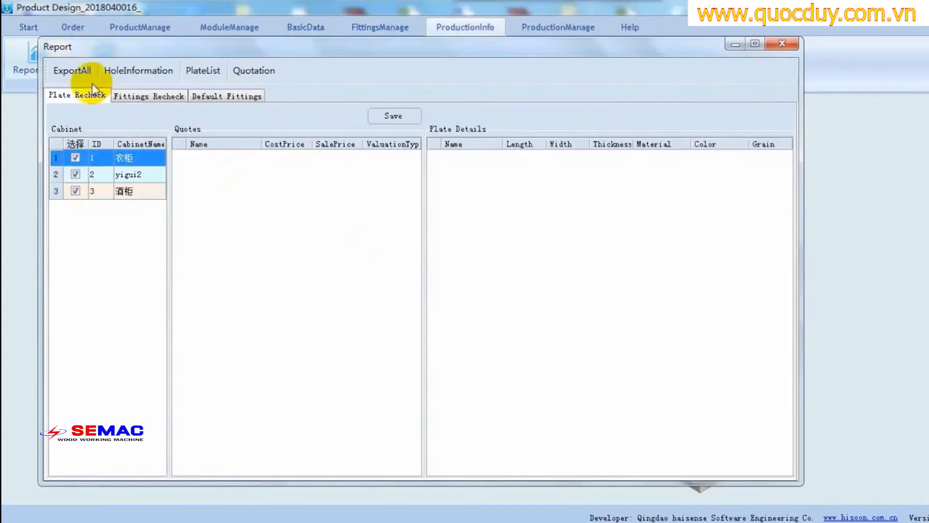
Review the quotes and plate details of the cabinets 衣柜, yigui2 and 酒柜
click(125, 158)
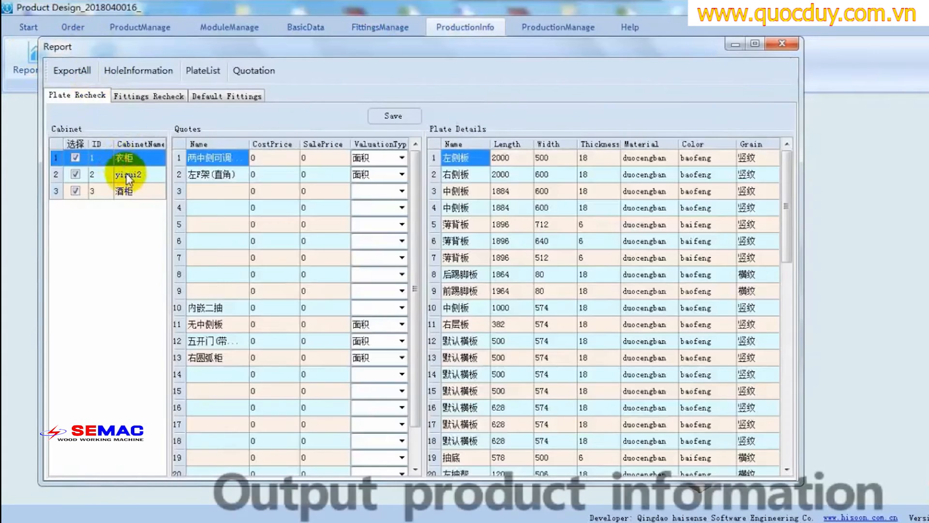
click(127, 175)
click(127, 192)
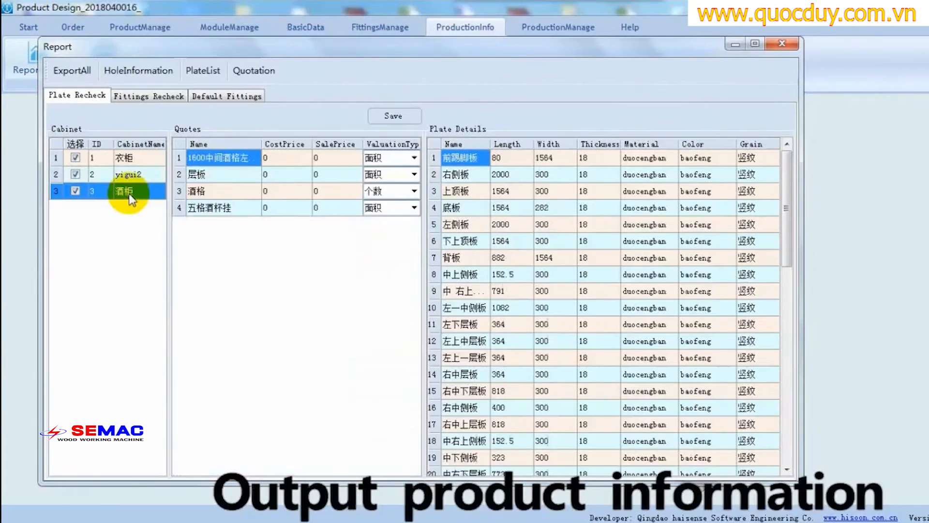
Export all report data for the three cabinets to the folder 新建文件夹 (10) and close the report
click(65, 77)
click(431, 361)
click(500, 361)
click(532, 321)
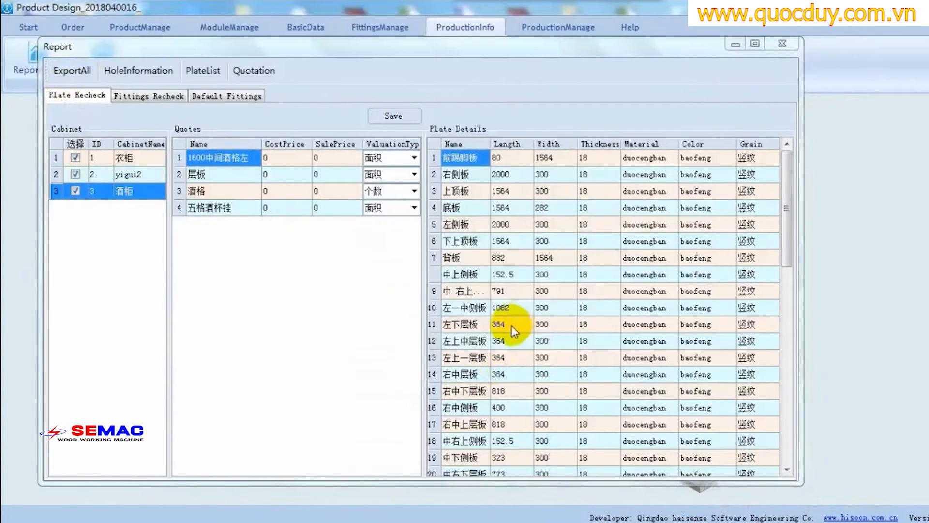
click(783, 45)
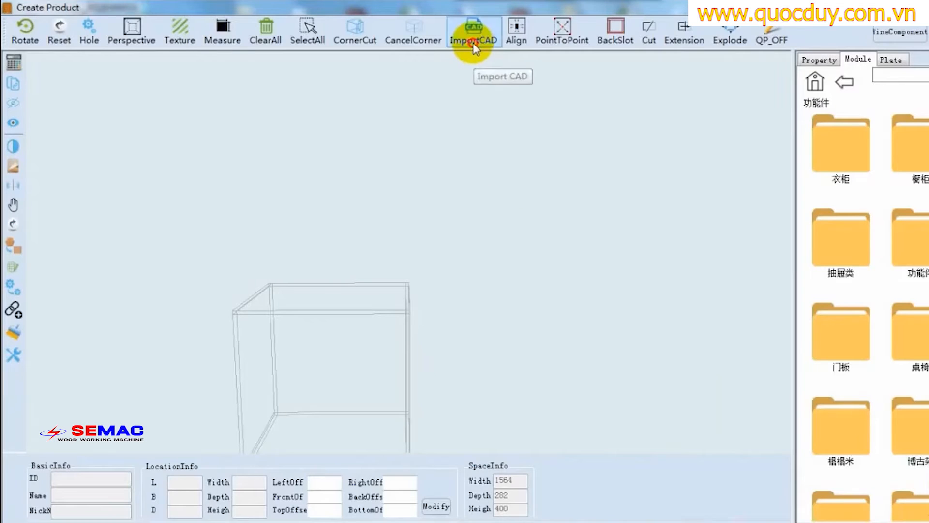
Import a three-dimensional CAD drawing into the product design
click(472, 40)
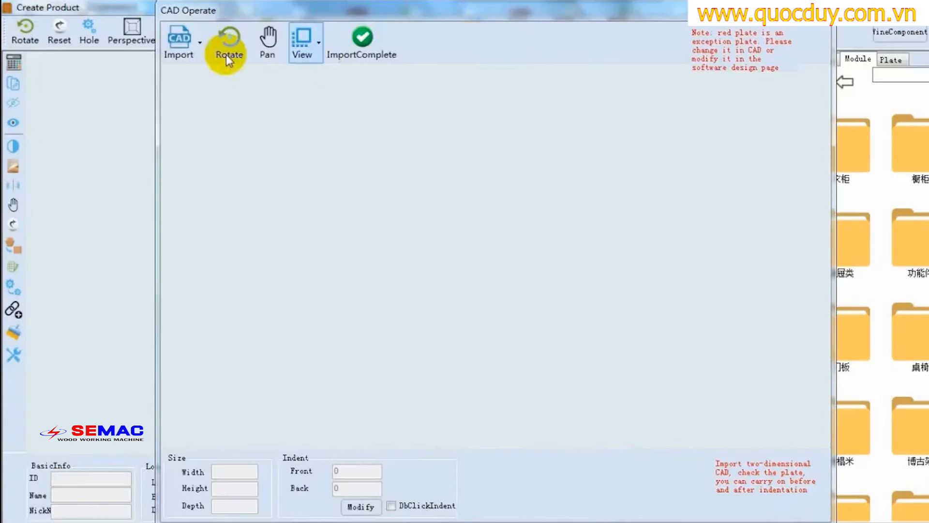
click(178, 44)
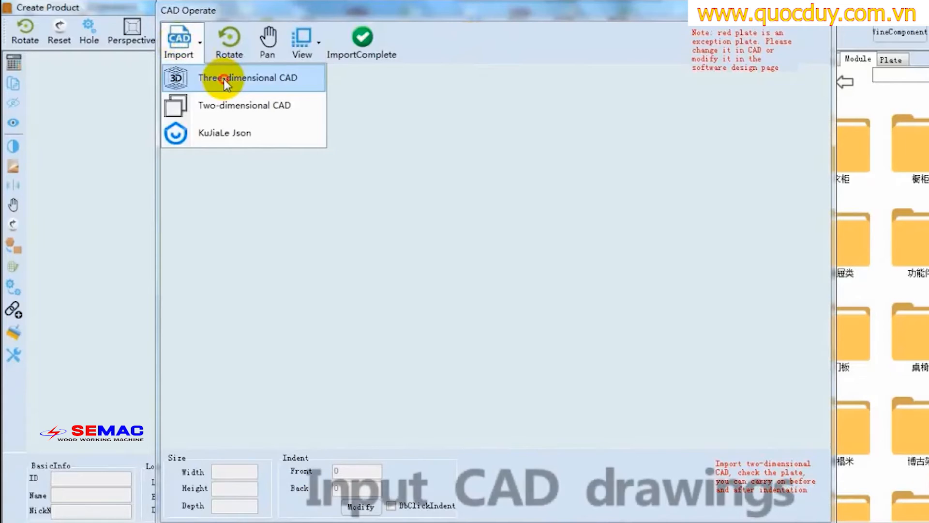
click(226, 82)
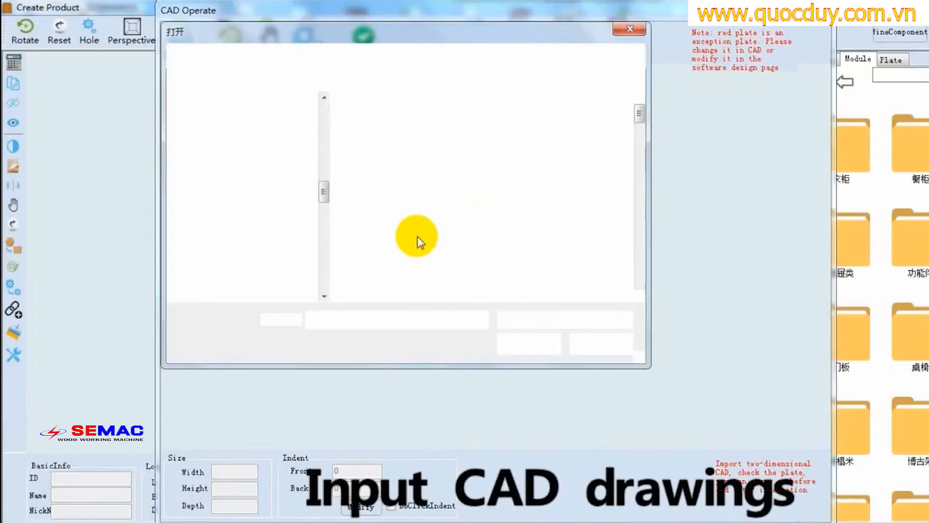
click(465, 183)
click(540, 341)
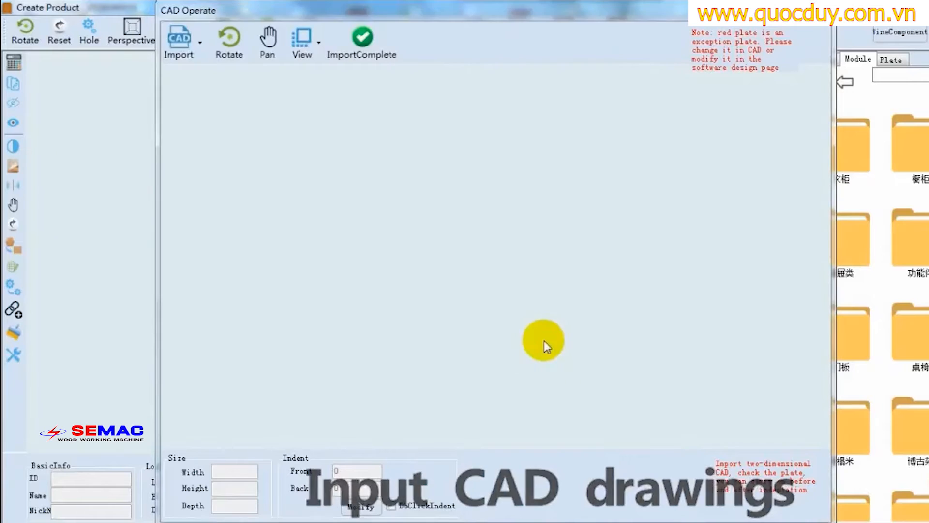
Inspect the imported CAD furniture model from several angles
click(222, 48)
drag(342, 328, 585, 363)
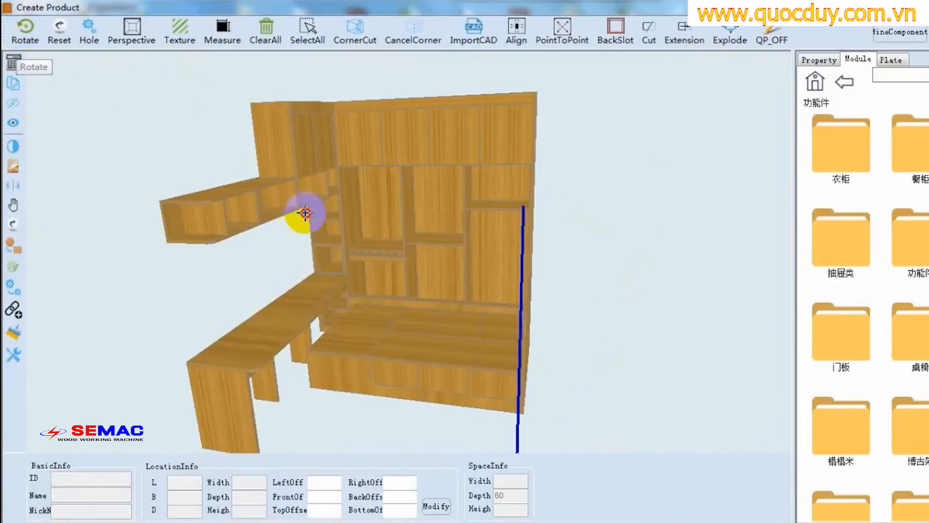
drag(304, 213, 249, 197)
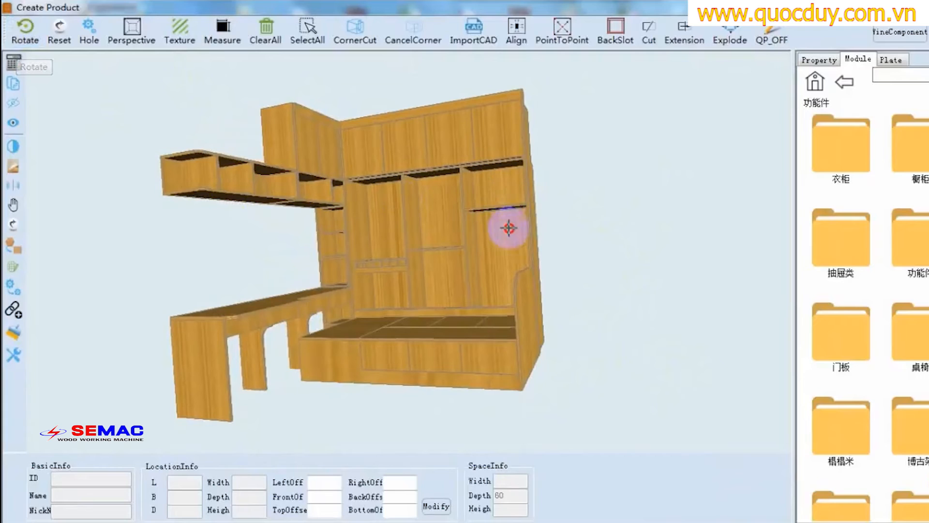
drag(509, 228, 440, 288)
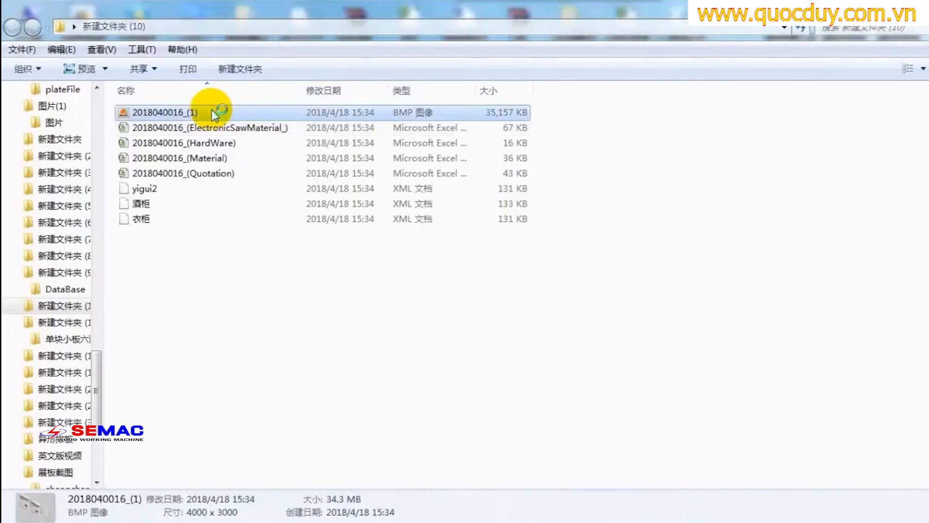
double_click(216, 85)
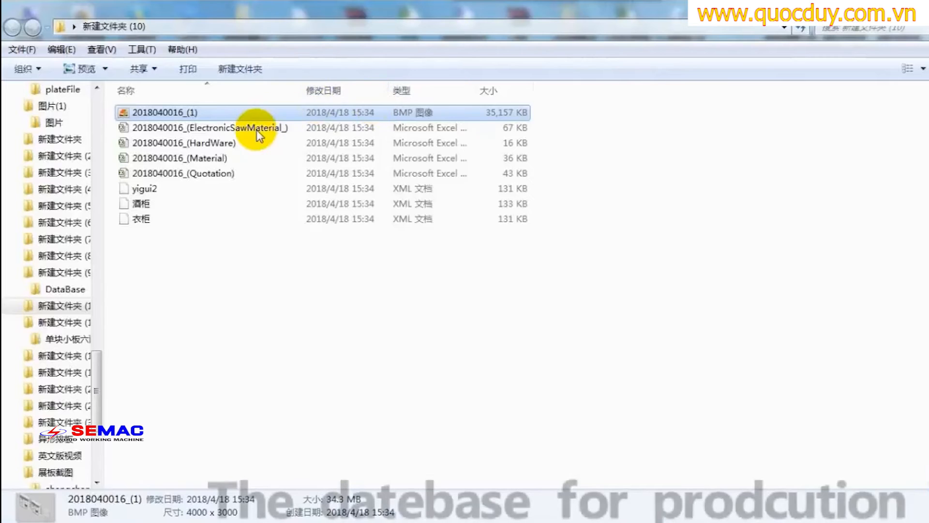
double_click(255, 130)
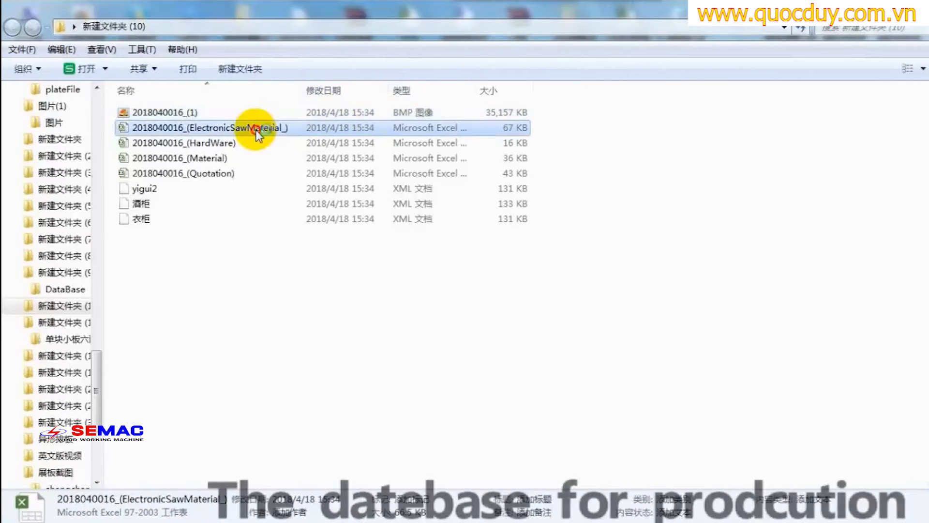
scroll(549, 261, down, 5)
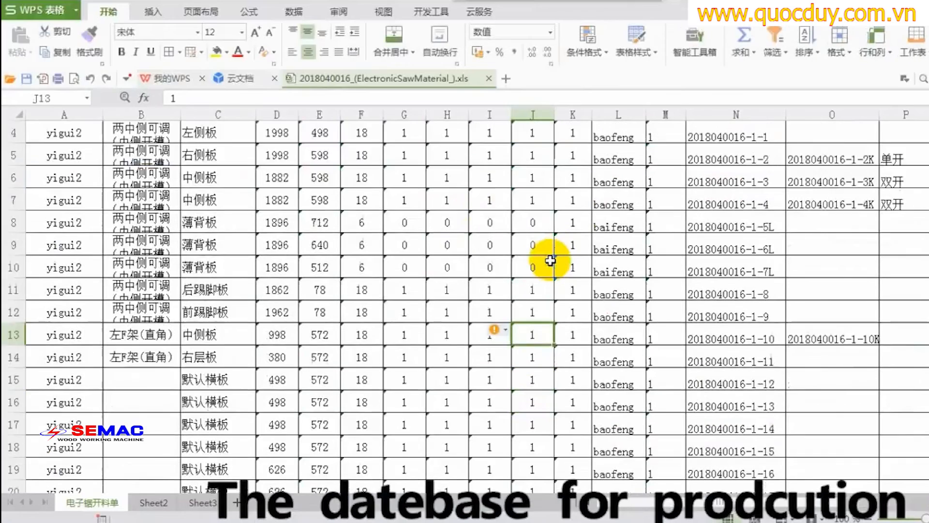
scroll(553, 264, up, 5)
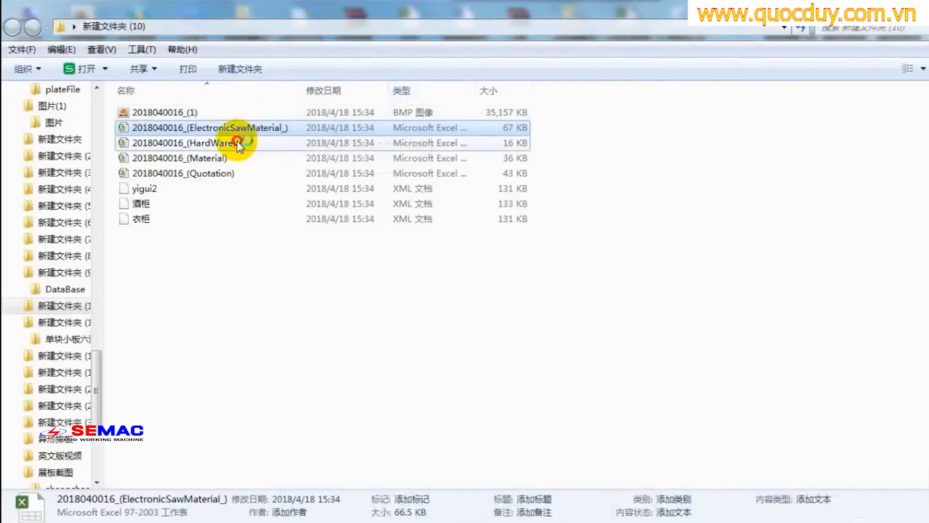
double_click(238, 142)
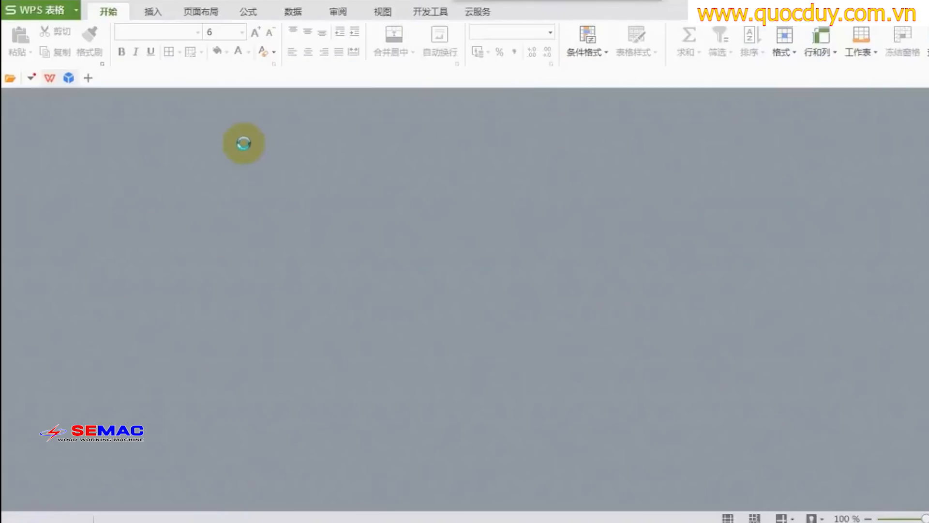
scroll(506, 256, down, 6)
scroll(505, 257, up, 6)
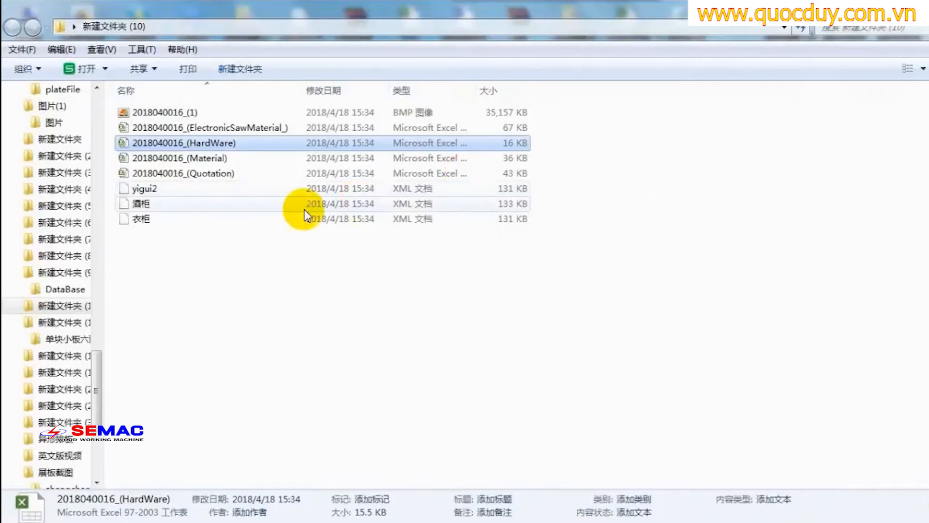
double_click(246, 162)
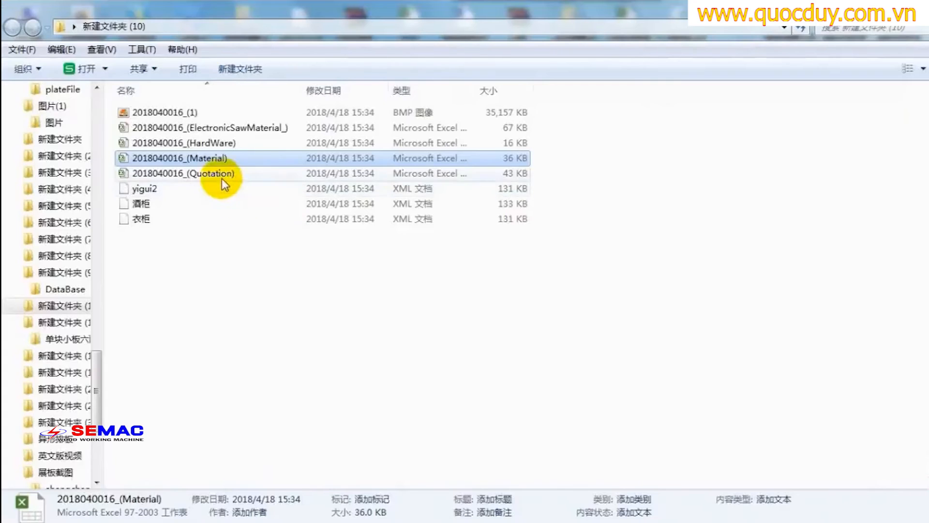
double_click(222, 178)
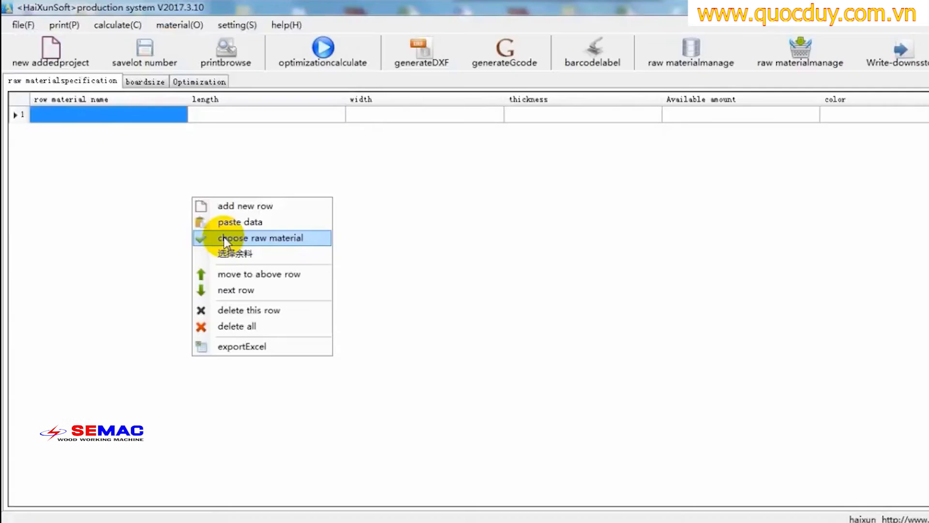
In the HaiXunSoft production system, add the 18 mm and 6 mm 刨花板 baifeng and 密度板 baofeng sheets as raw materials
click(225, 237)
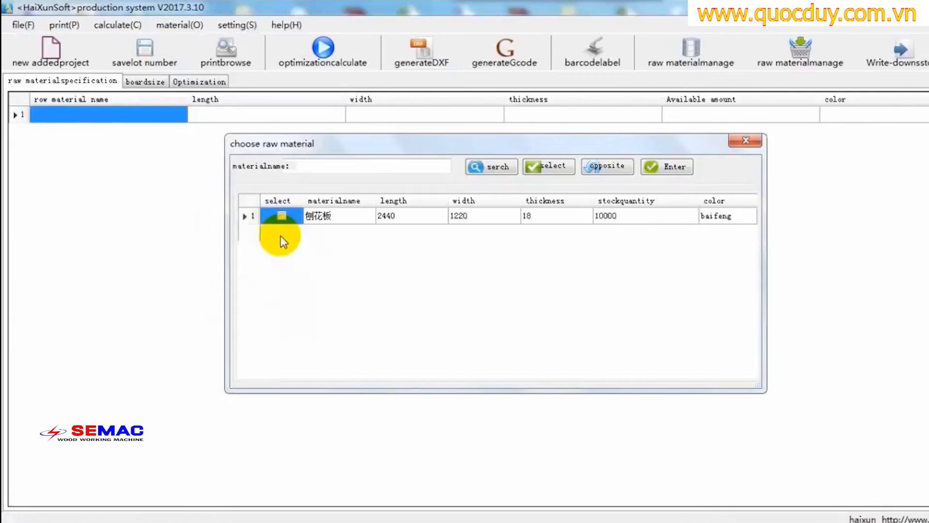
click(282, 232)
click(282, 249)
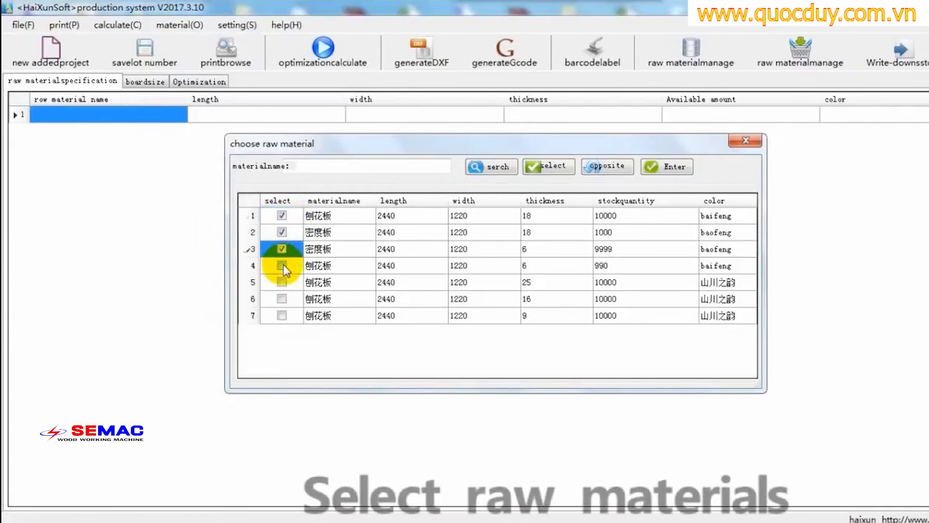
click(282, 265)
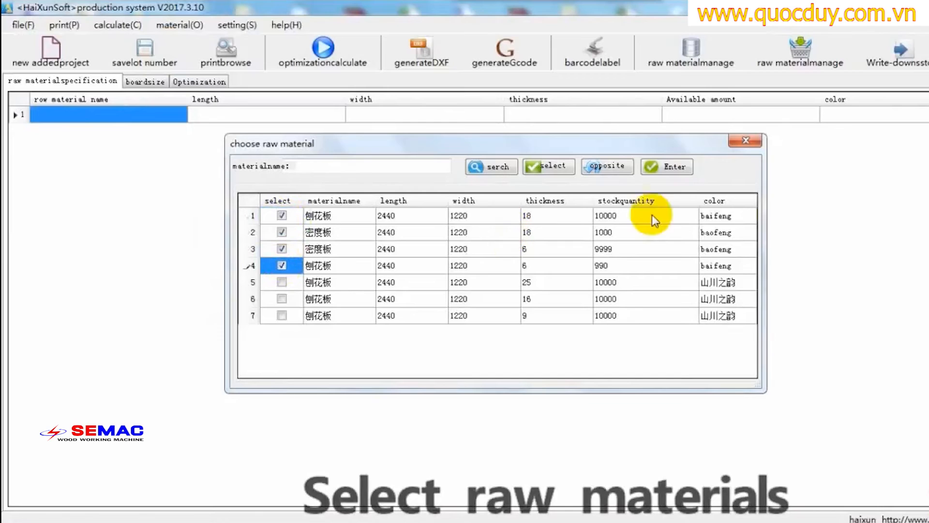
click(663, 167)
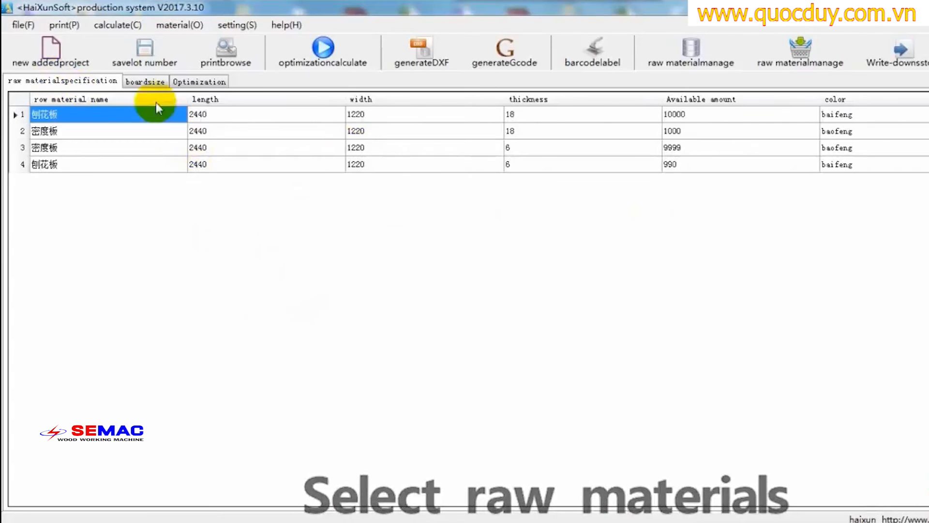
Import the exported order files 酒柜 and 衣柜 into the board size list
click(141, 81)
right_click(205, 156)
click(240, 346)
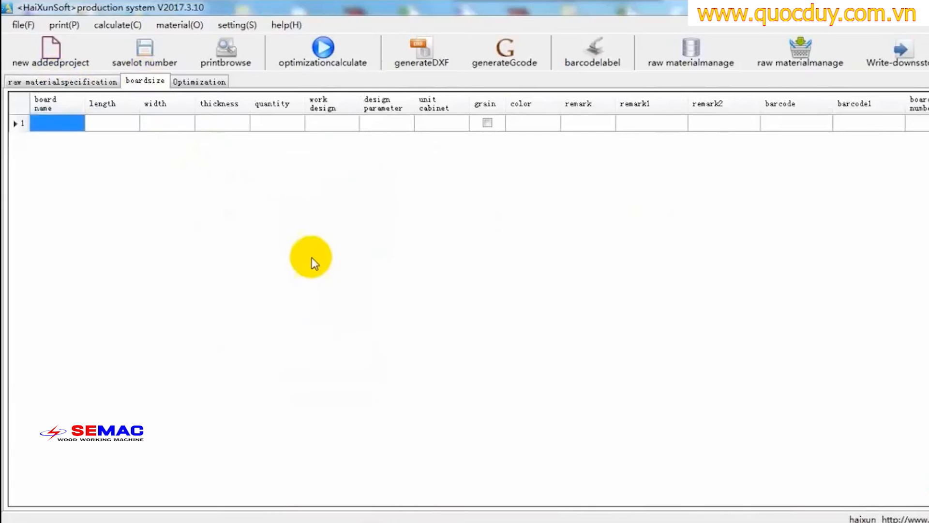
click(392, 235)
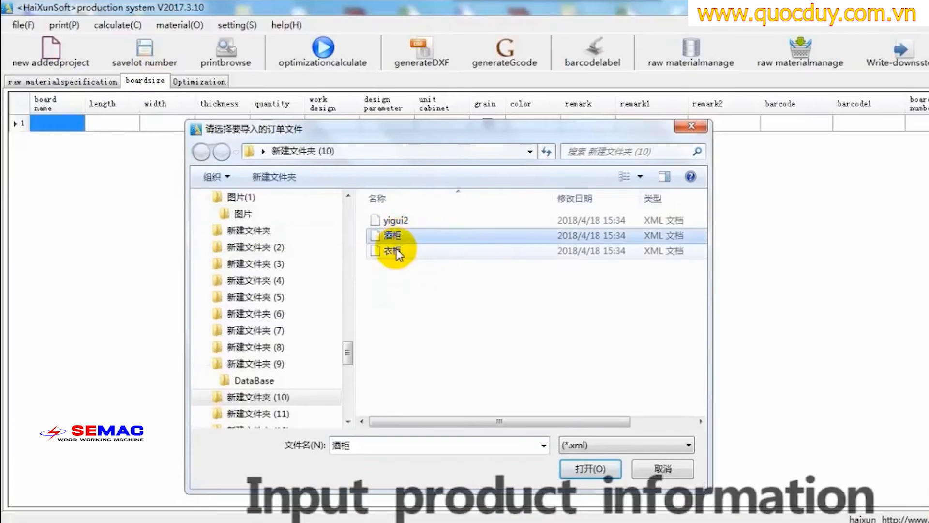
ctrl+click(392, 250)
click(591, 469)
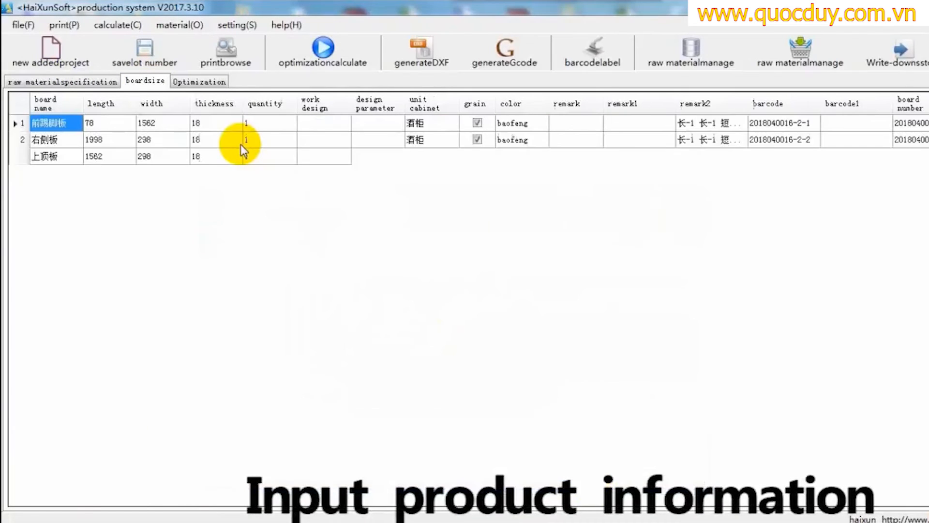
Sort the boards by descending width and clear the grain setting of the widest ones for the optimization calculation
click(146, 102)
click(147, 102)
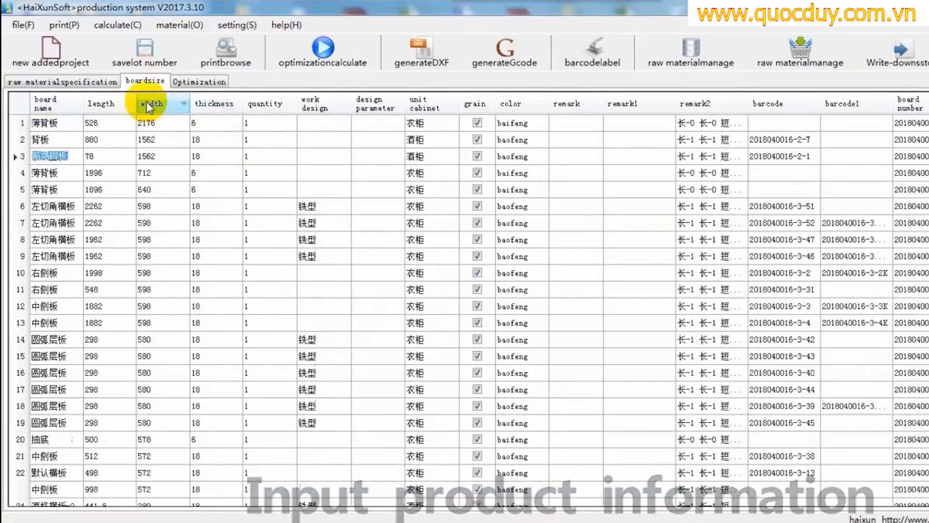
click(486, 125)
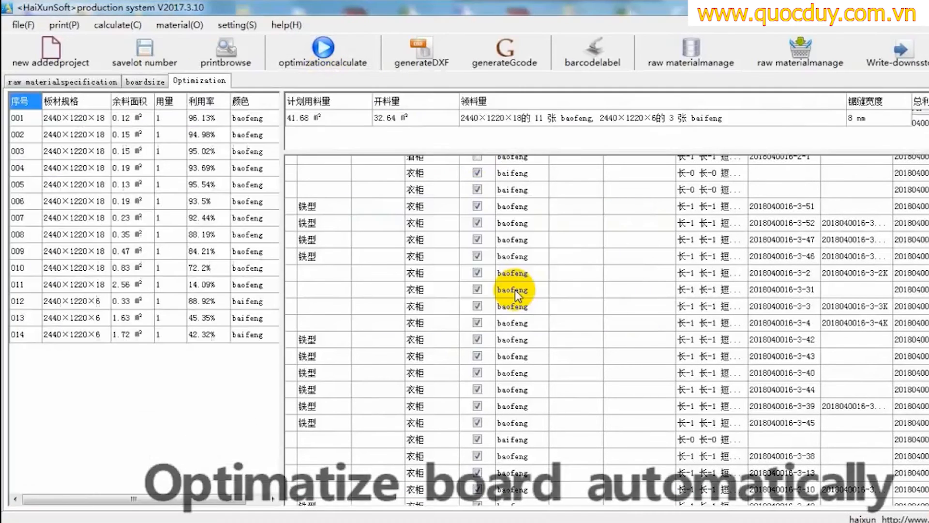
On optimized sheet 011, move the boards 左上中层板 and 左上一层板 into the top row beside 中下侧板
click(27, 118)
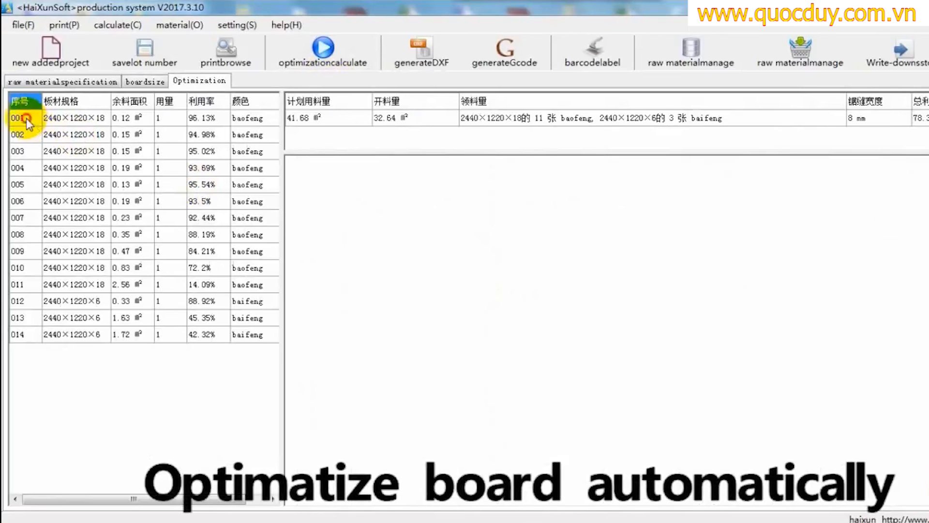
click(19, 185)
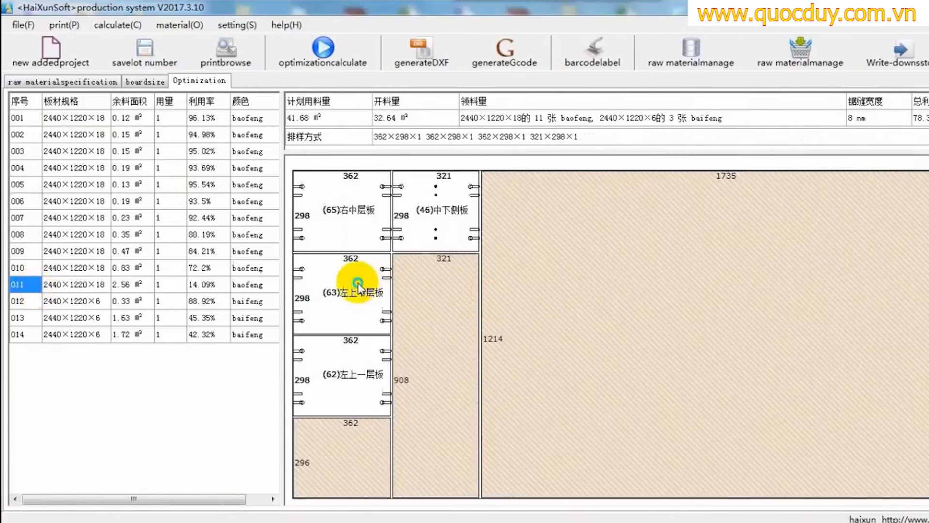
right_click(358, 282)
click(383, 293)
mouse_move(354, 295)
mouse_down()
mouse_move(523, 240)
mouse_move(536, 217)
mouse_up()
right_click(336, 375)
click(380, 260)
drag(334, 360, 624, 198)
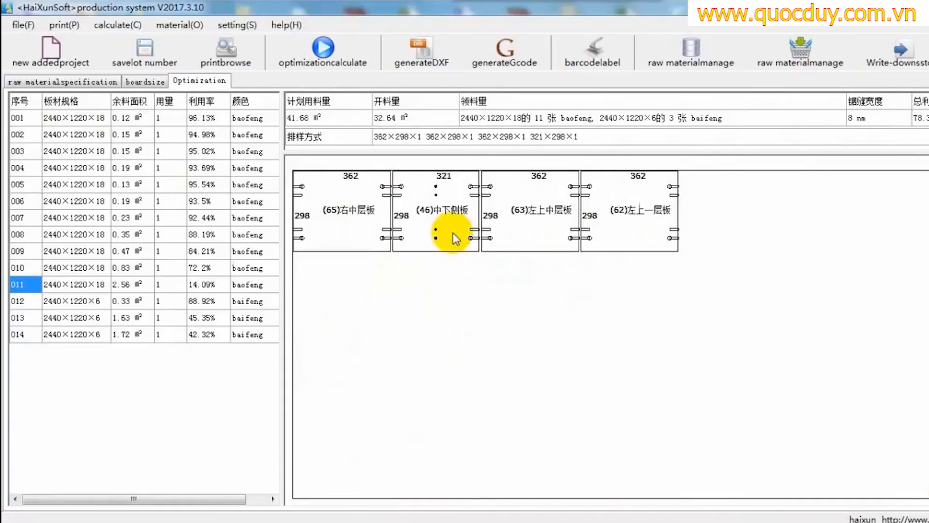
Mark the manual board arrangement of sheet 011 as finished
right_click(351, 227)
click(446, 362)
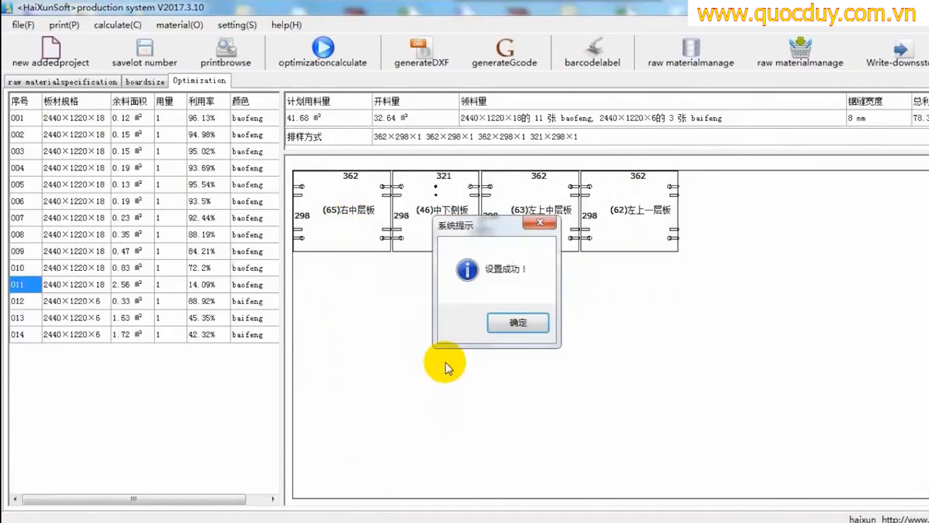
click(513, 322)
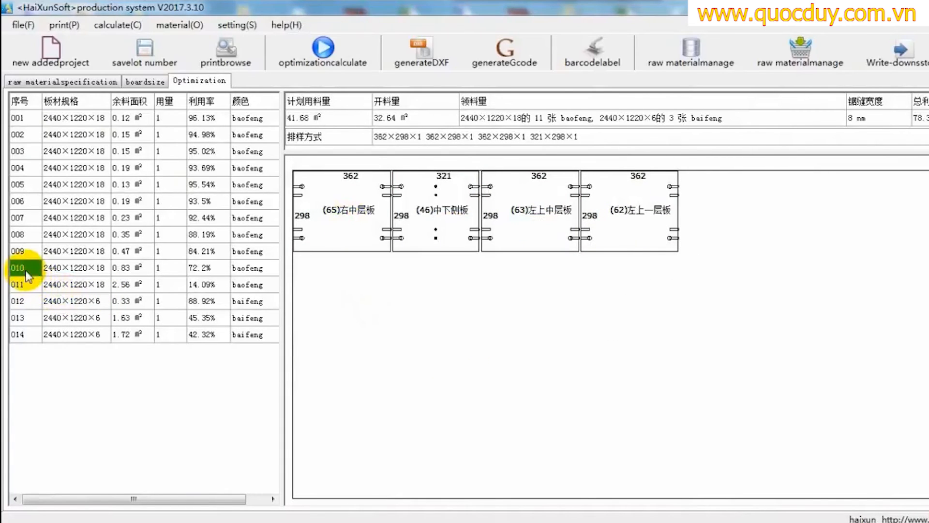
Set the work order of all boards on sheet 008 manually, starting with the curved boards and ending with 左侧板
click(26, 271)
click(19, 236)
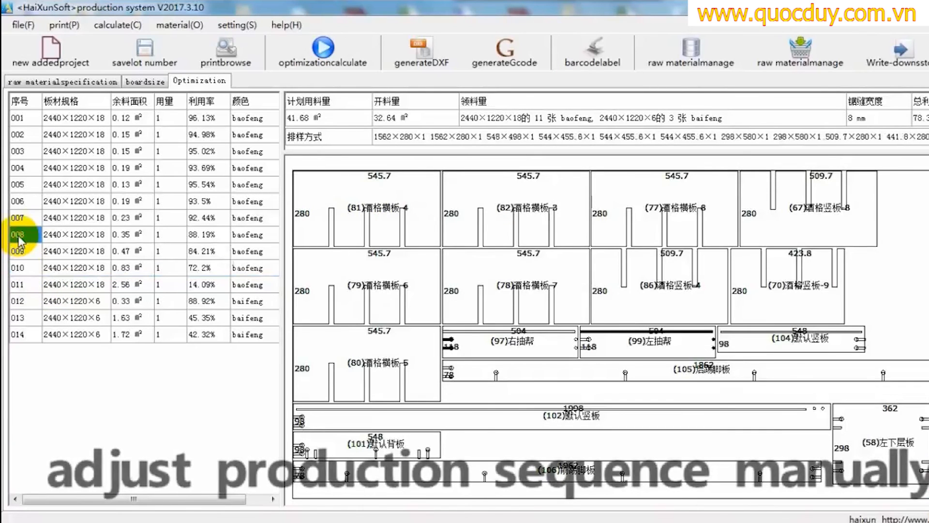
right_click(397, 210)
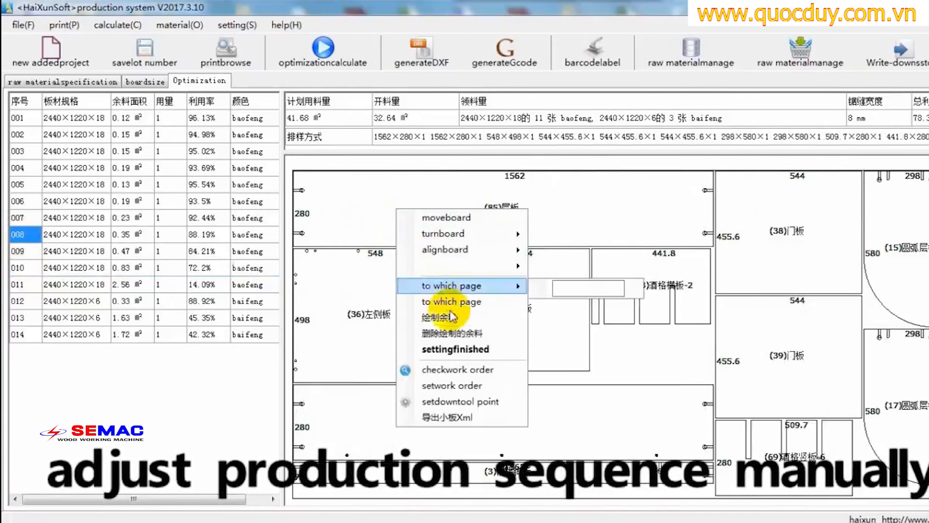
click(457, 385)
click(909, 245)
click(909, 374)
click(804, 453)
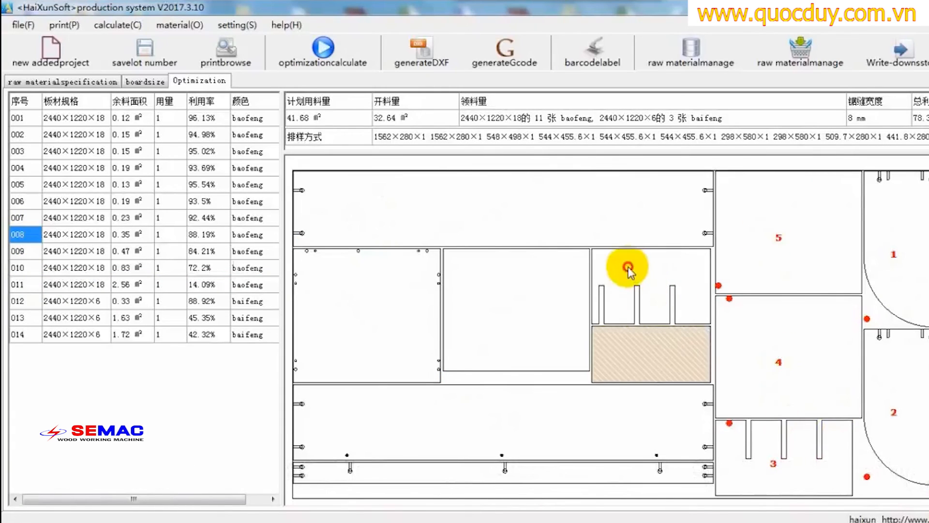
click(520, 290)
click(520, 208)
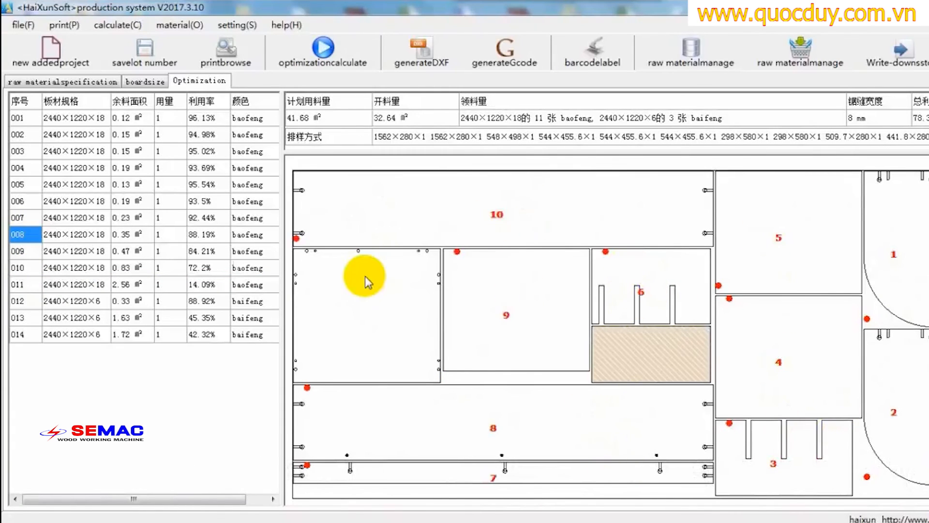
click(365, 276)
Set the down-tool points of boards 5 and 6 on sheet 008 to their upper-right corners
right_click(352, 208)
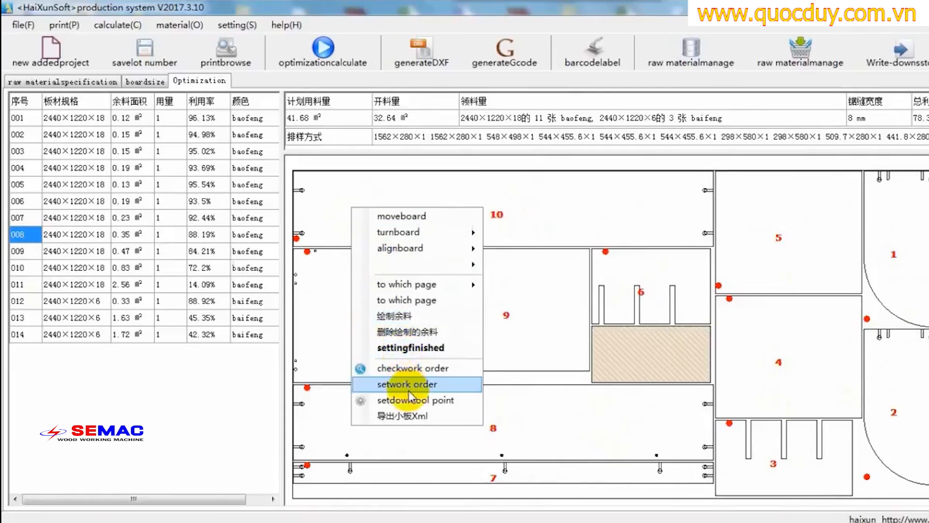
click(411, 402)
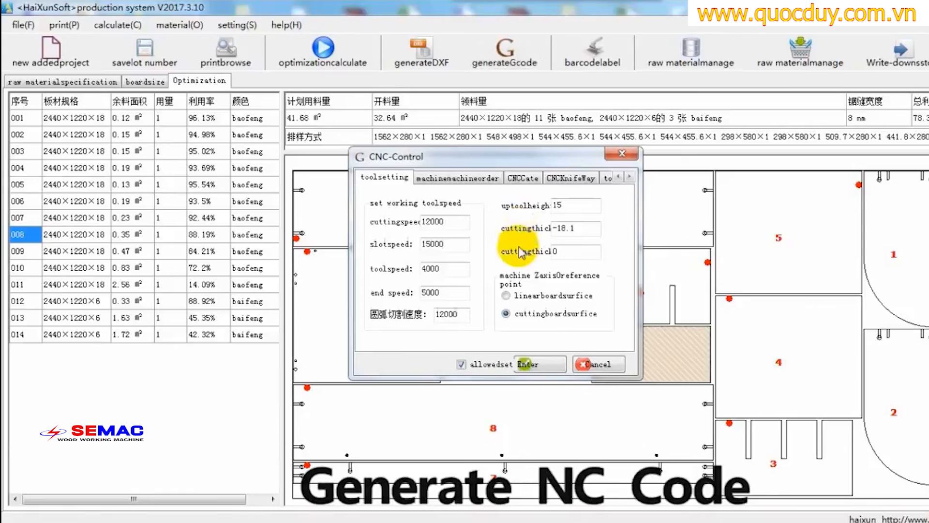
Review the machine order and cutter settings for the G-code, and export it with the single-step engraving machine model
click(469, 179)
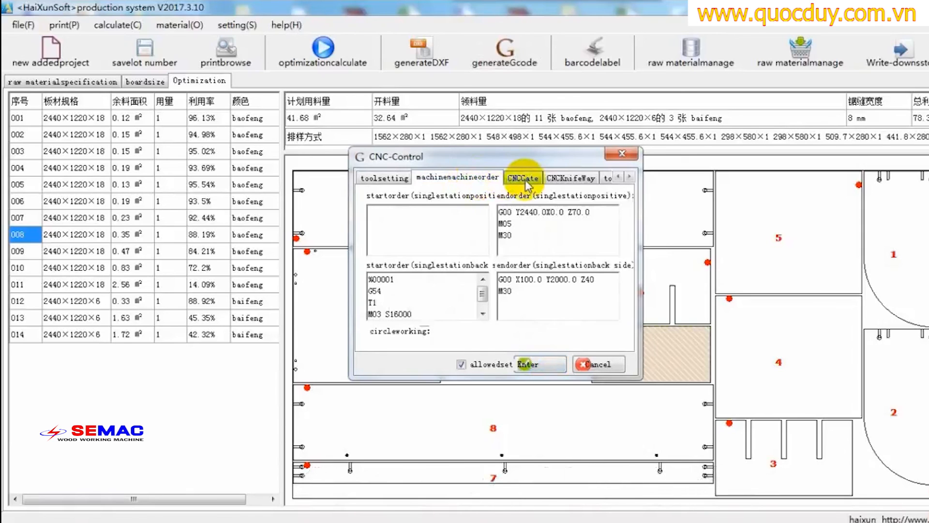
click(524, 178)
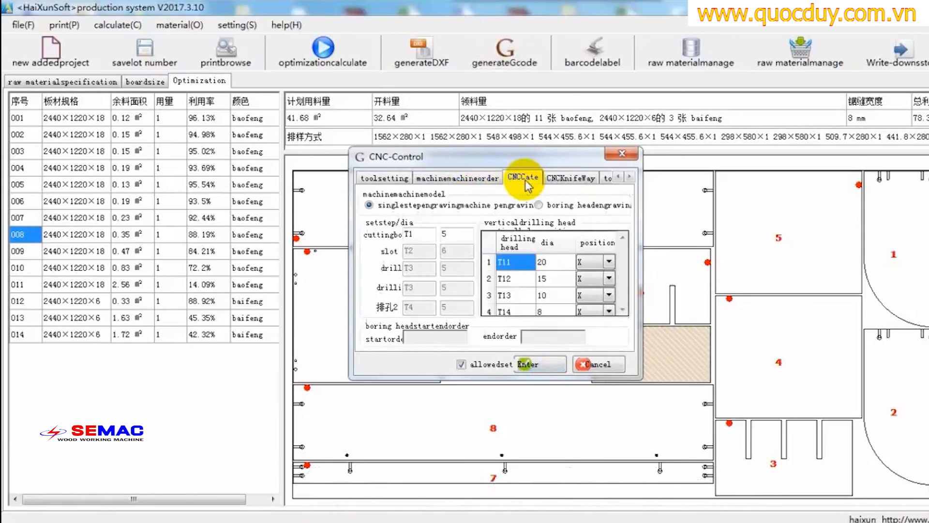
click(557, 365)
click(499, 358)
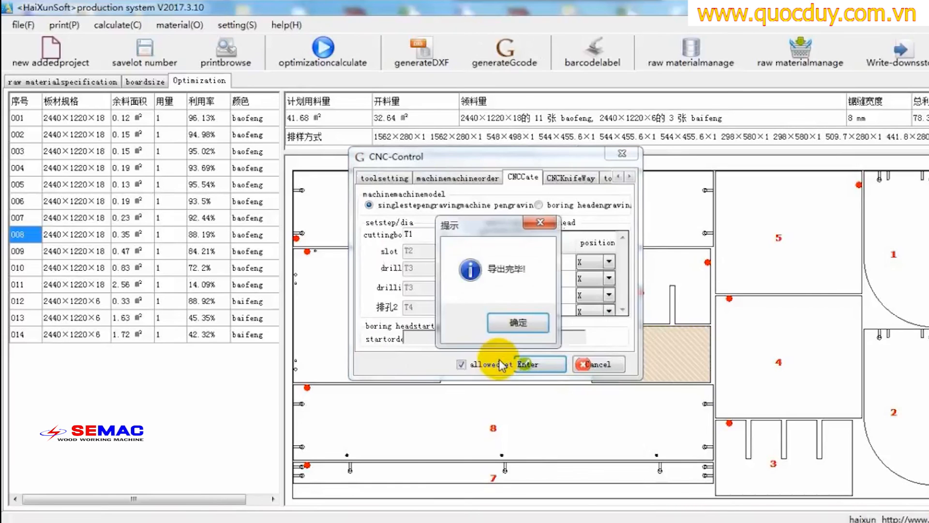
click(508, 324)
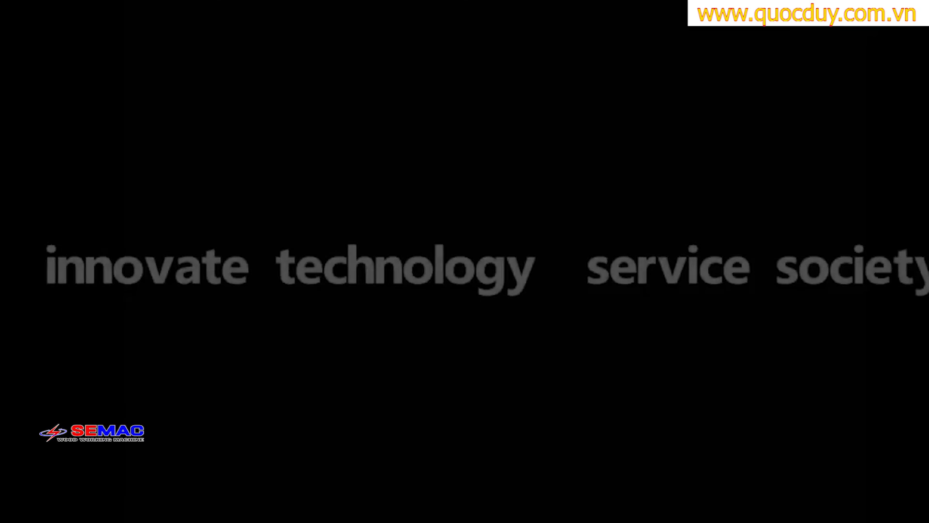